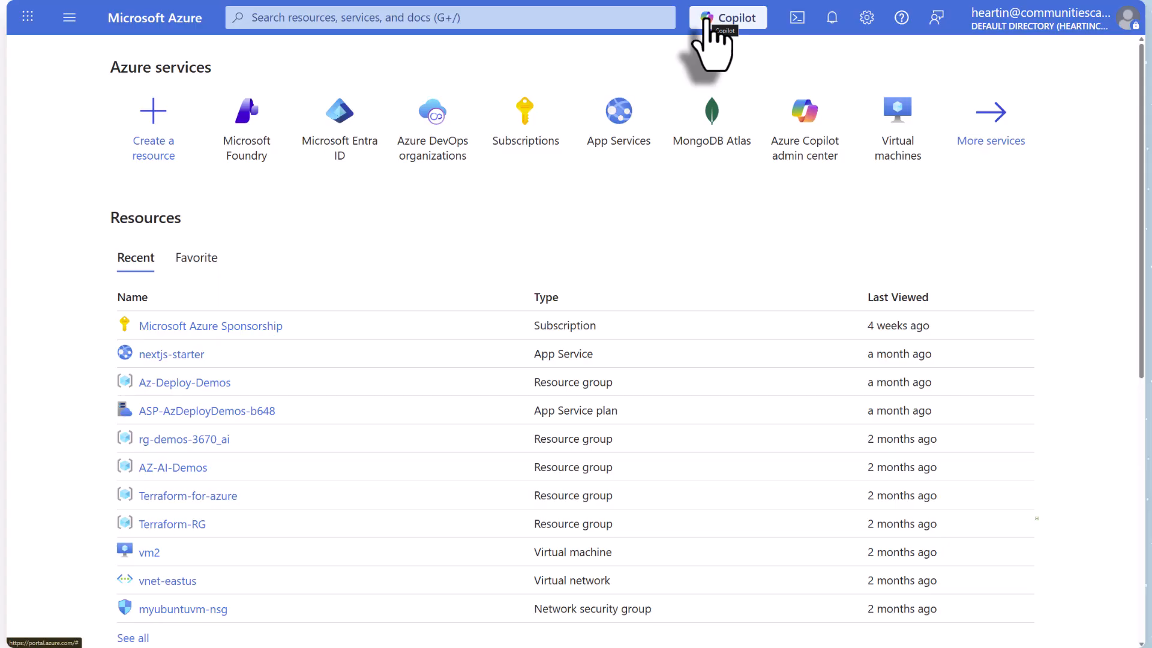
- View the author's LinkedIn profile and the Coding Architect contact page, and return to the Azure portal
{"action": "left_click", "coordinate": [420, 0]}
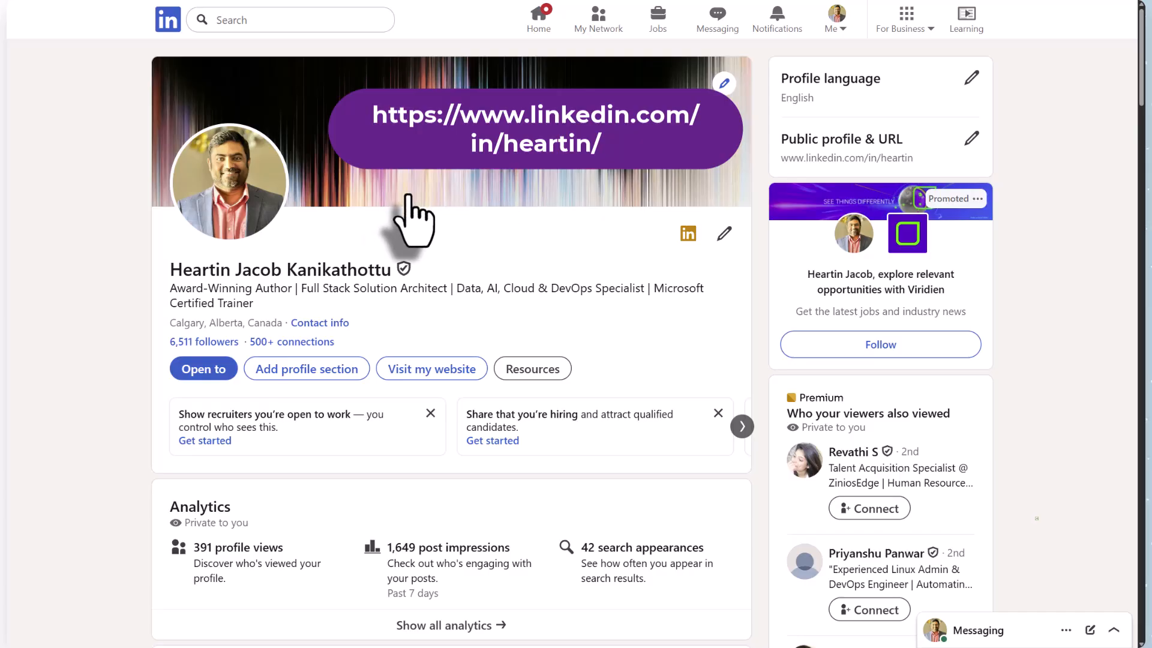
{"action": "left_click", "coordinate": [527, 2]}
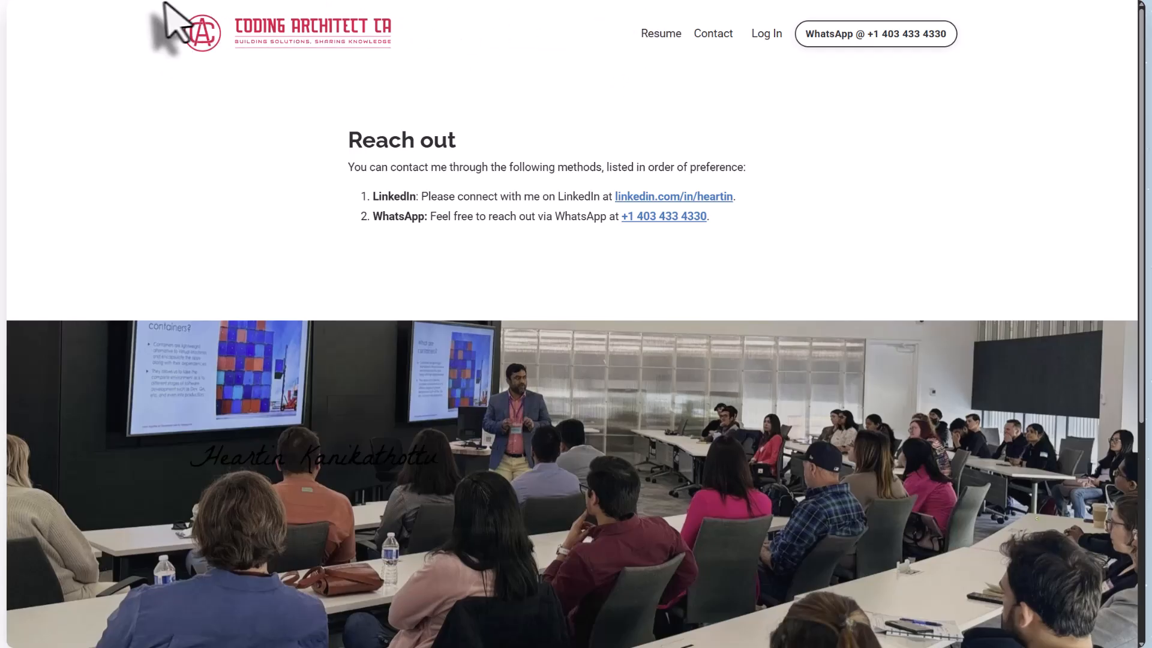
{"action": "left_click", "coordinate": [71, 2]}
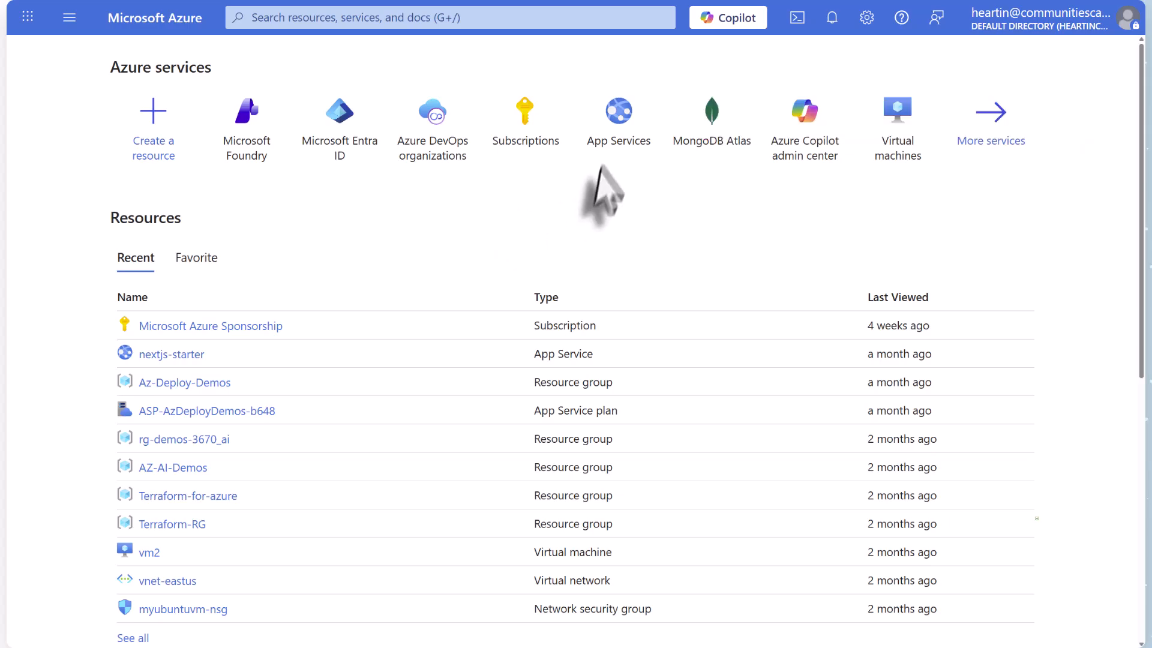
- Open the Cloudericks channel on YouTube in a new page and look through its playlists, including Azure Cloud Fundamentals - 2025
{"action": "left_click", "coordinate": [1054, 1]}
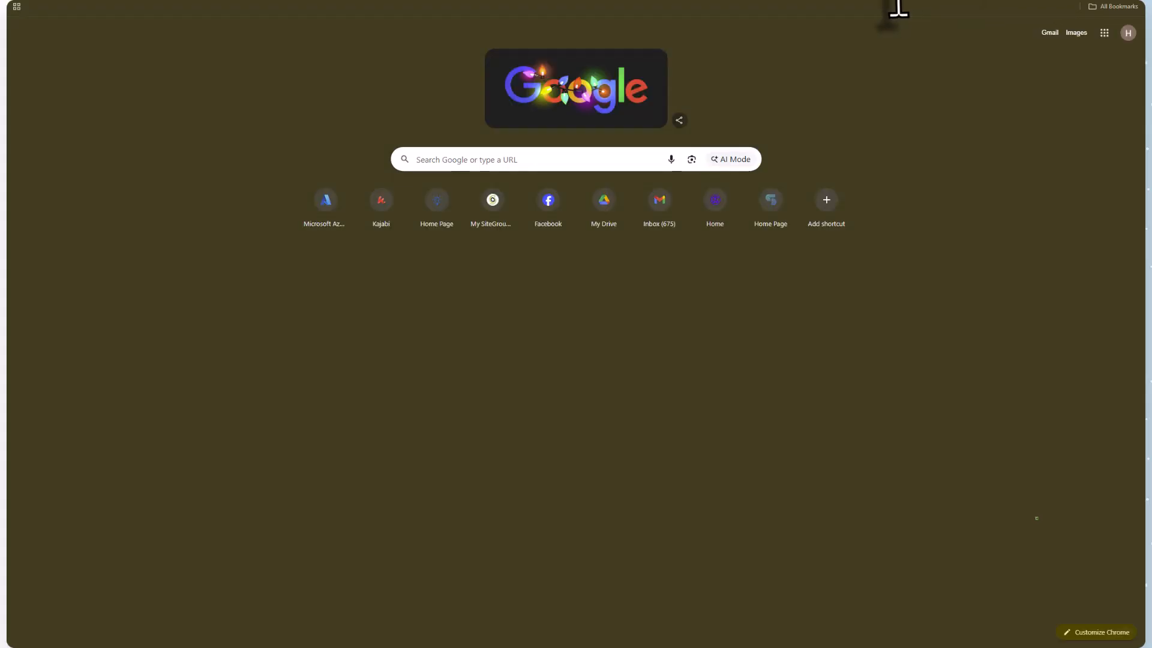
{"action": "type", "text": "you"}
{"action": "key", "text": "Return"}
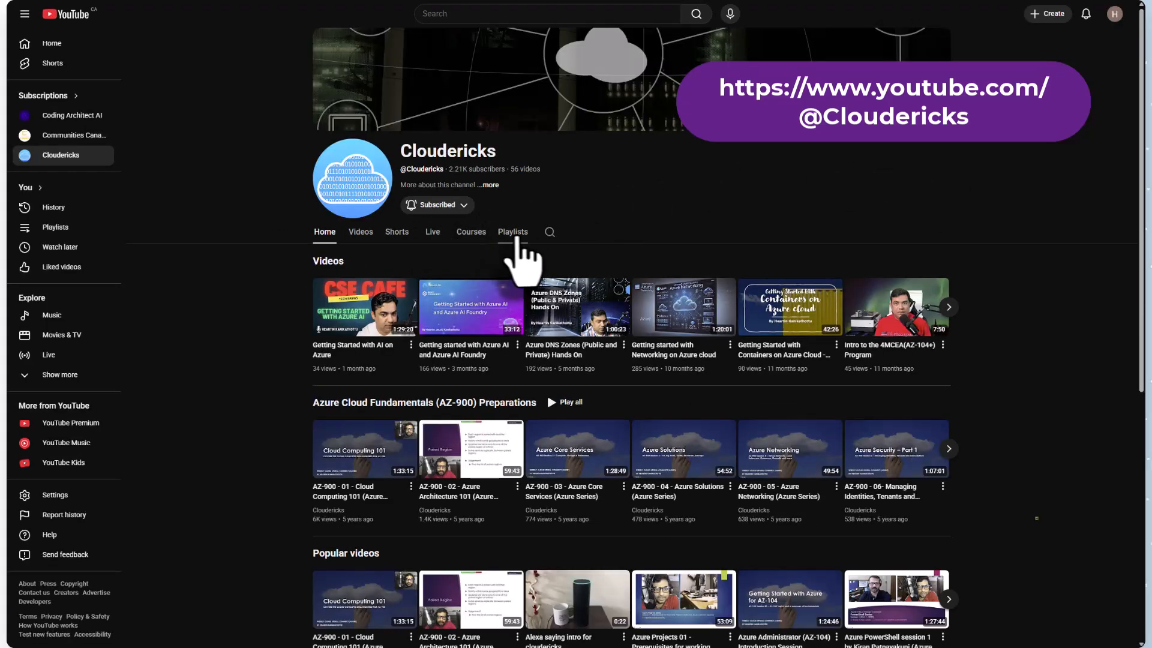
{"action": "left_click", "coordinate": [513, 234]}
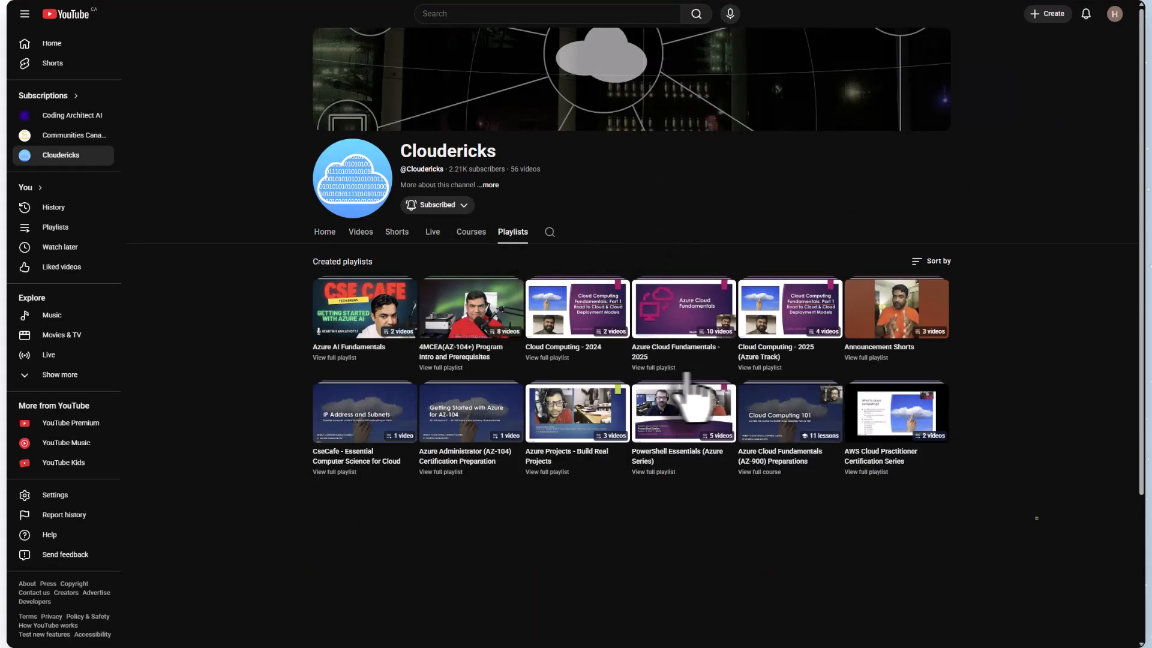
{"action": "mouse_move", "coordinate": [682, 381]}
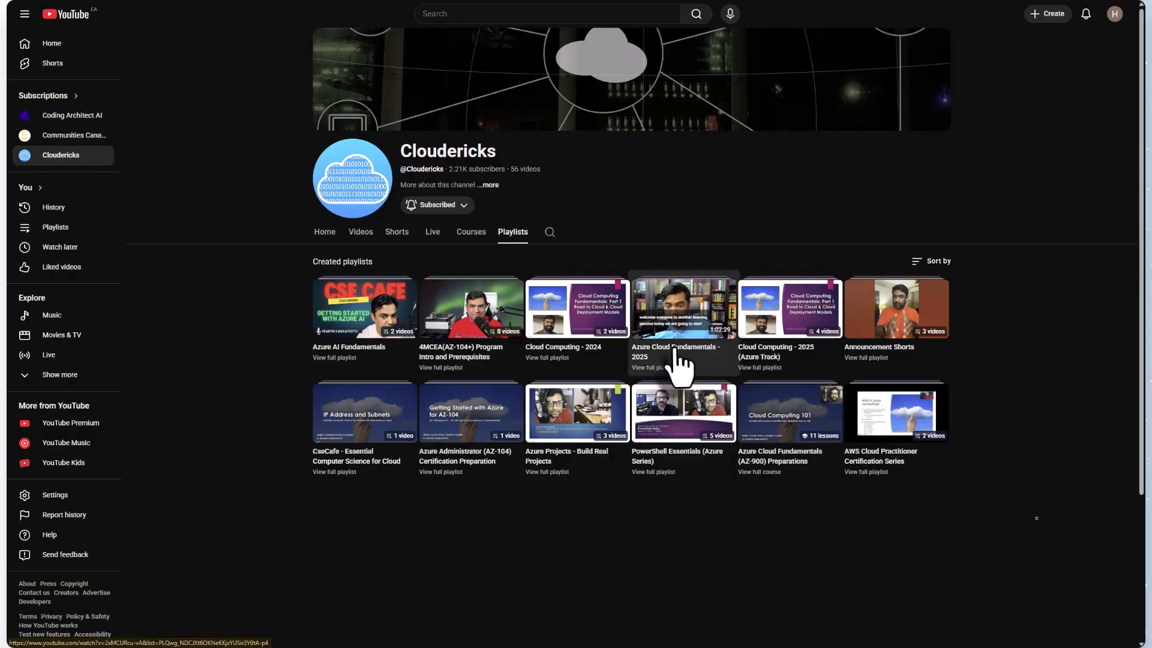
{"action": "left_click", "coordinate": [677, 359]}
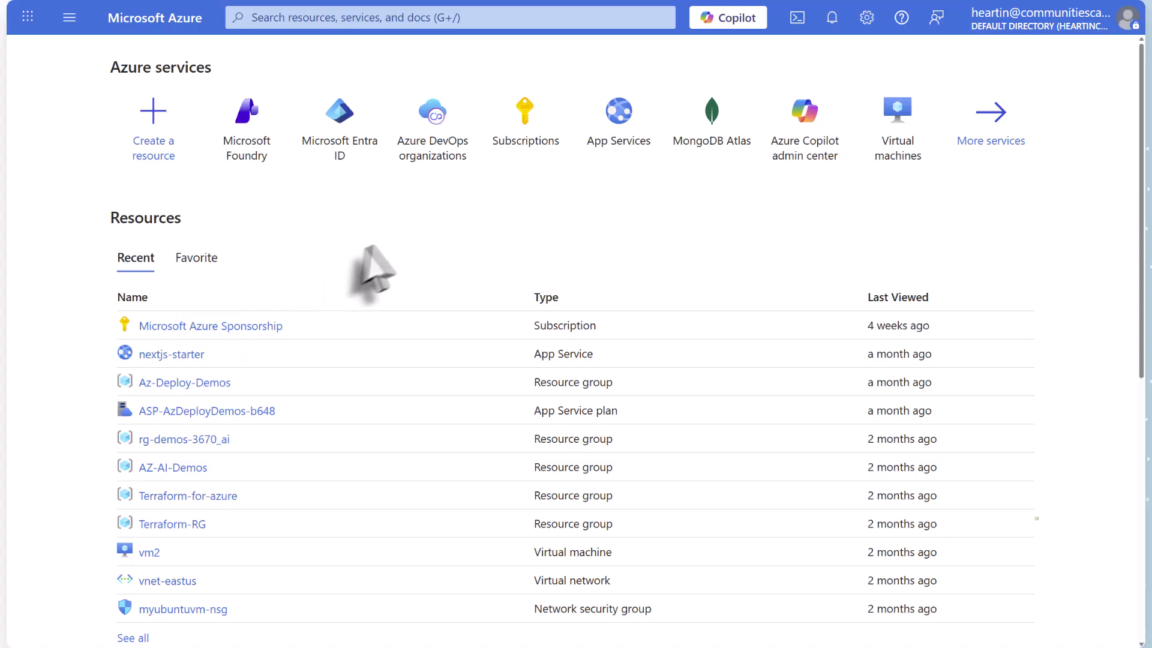
- Search the Azure portal for "microsoft found" and open the Microsoft Foundry service
{"action": "left_click", "coordinate": [363, 24]}
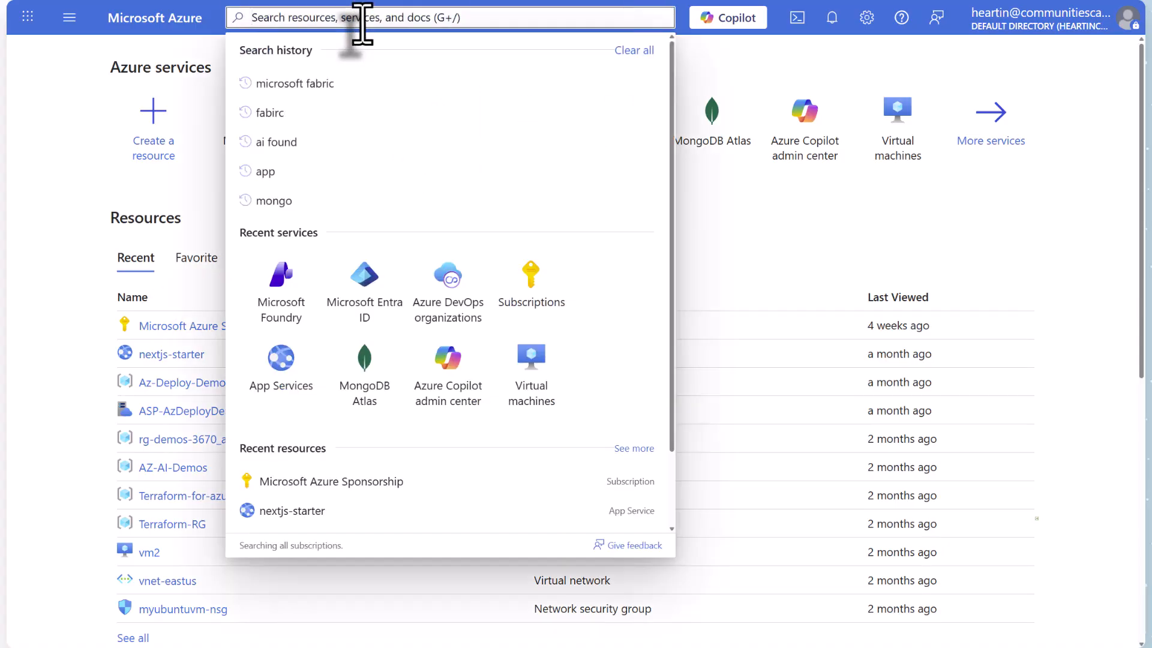
{"action": "type", "text": "microsoft "}
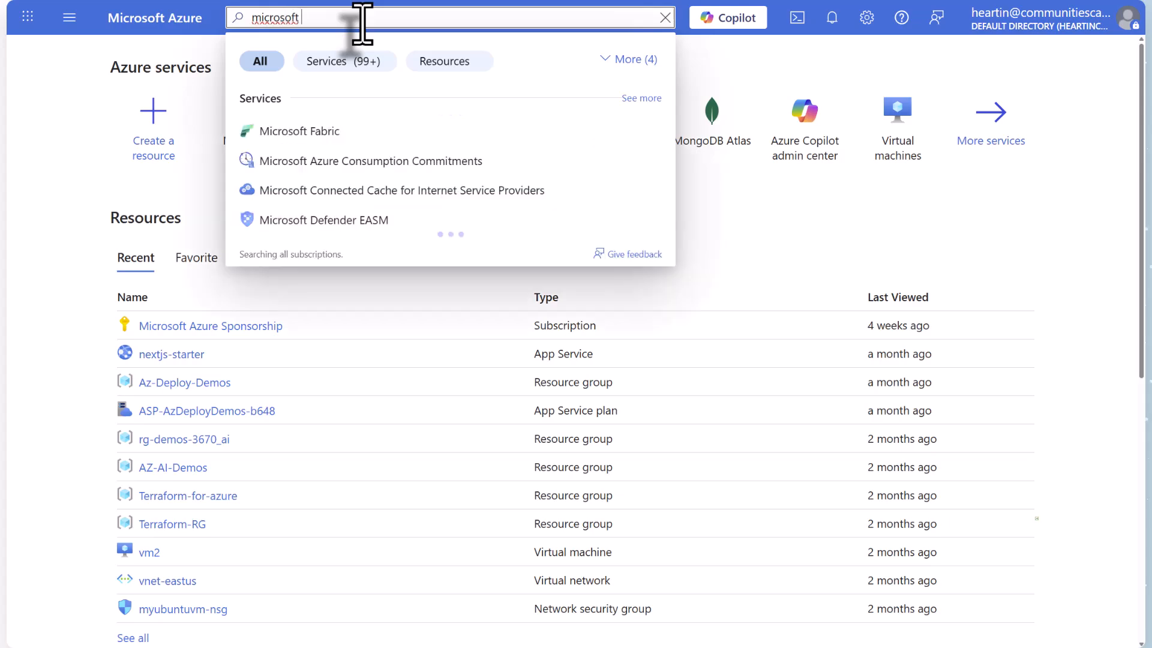
{"action": "type", "text": "found"}
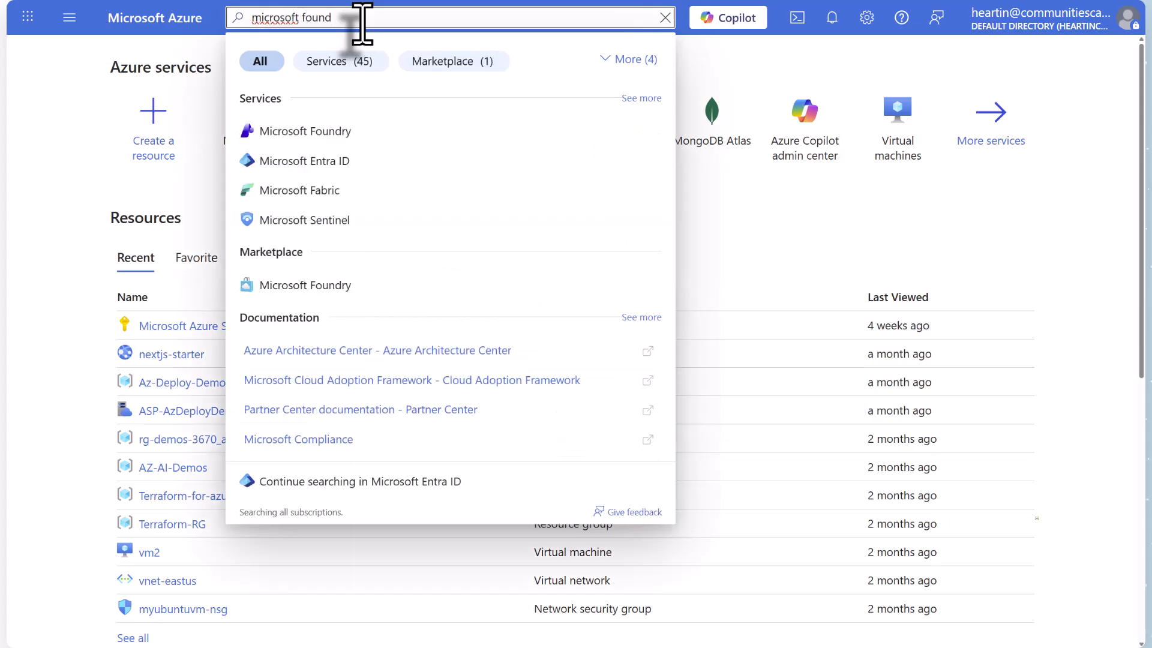
{"action": "left_click", "coordinate": [305, 131]}
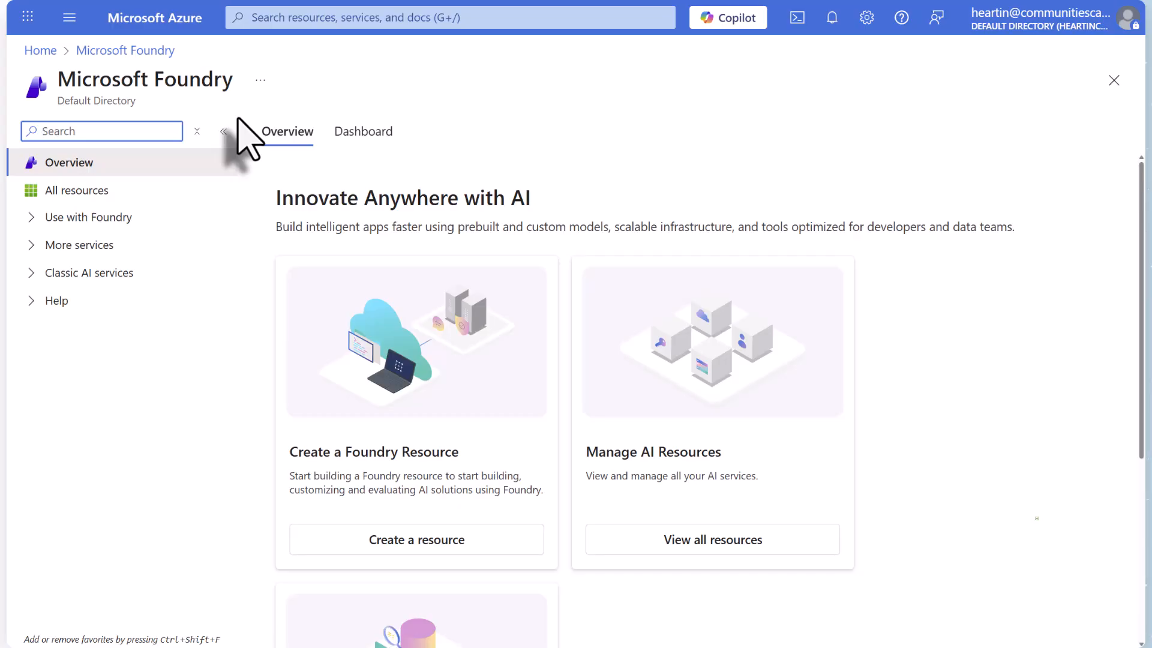
- Examine the services listed under Use with Foundry, More services, Classic AI services and Help in Microsoft Foundry
{"action": "left_click", "coordinate": [55, 275]}
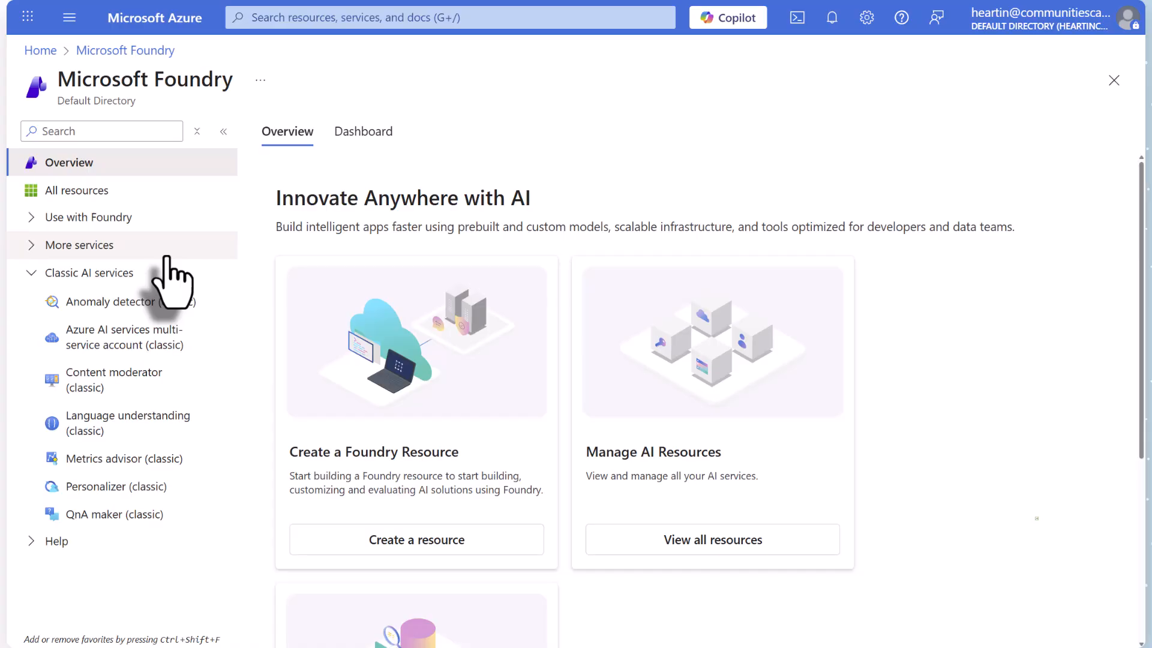
{"action": "left_click", "coordinate": [117, 273]}
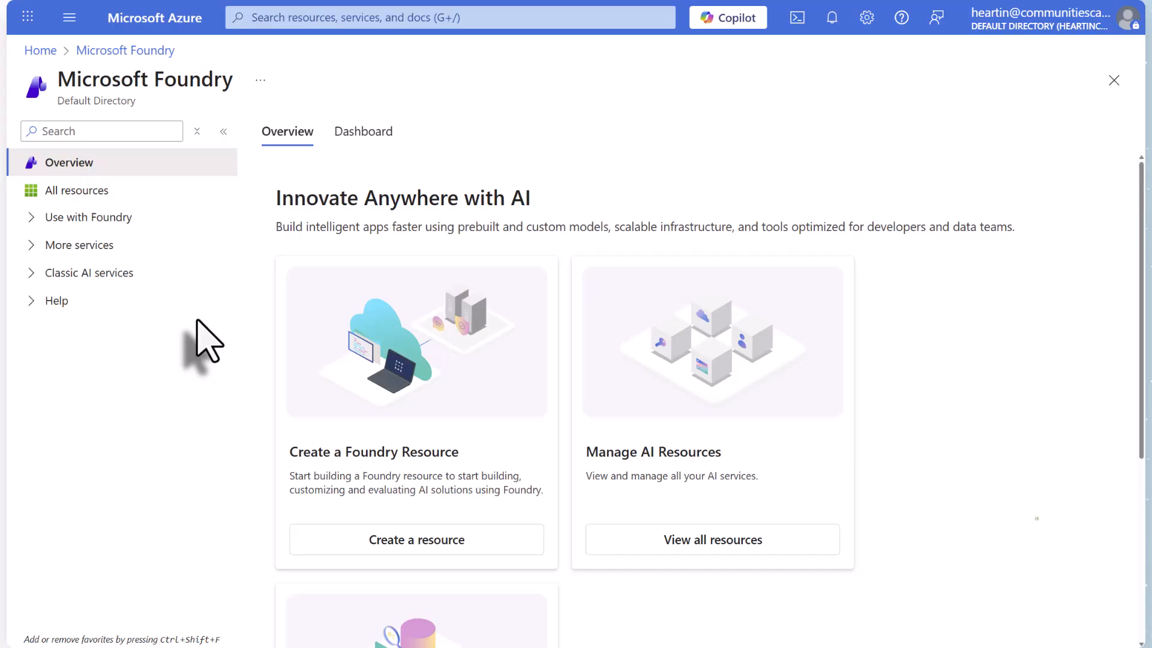
{"action": "left_click", "coordinate": [31, 217]}
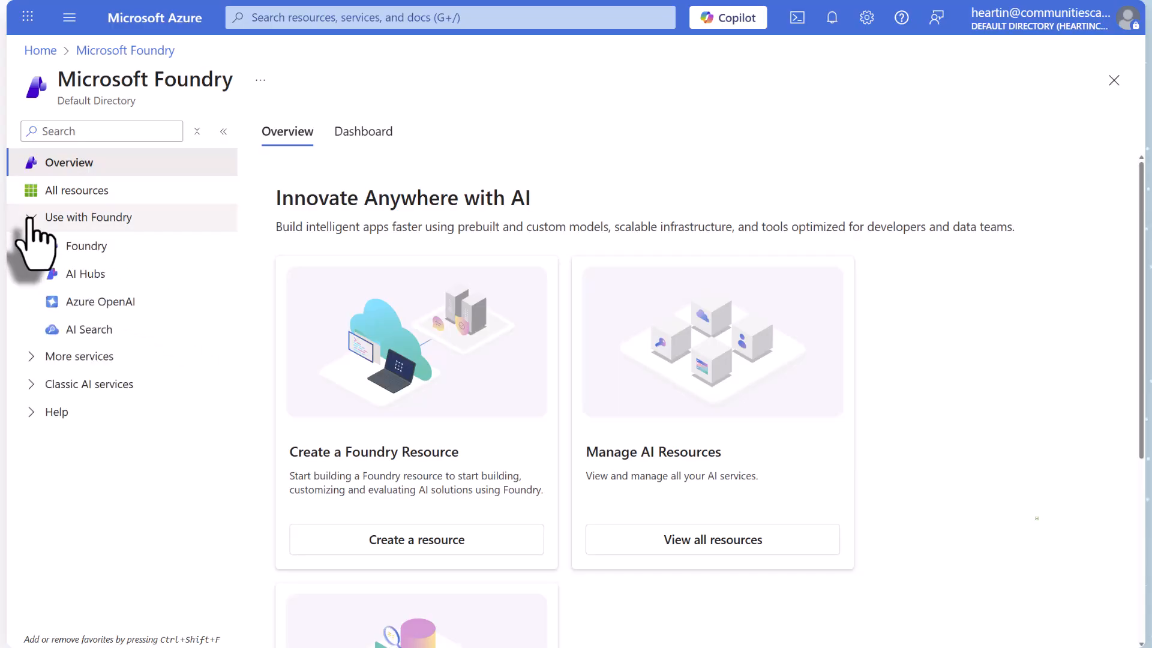
{"action": "left_click", "coordinate": [35, 359]}
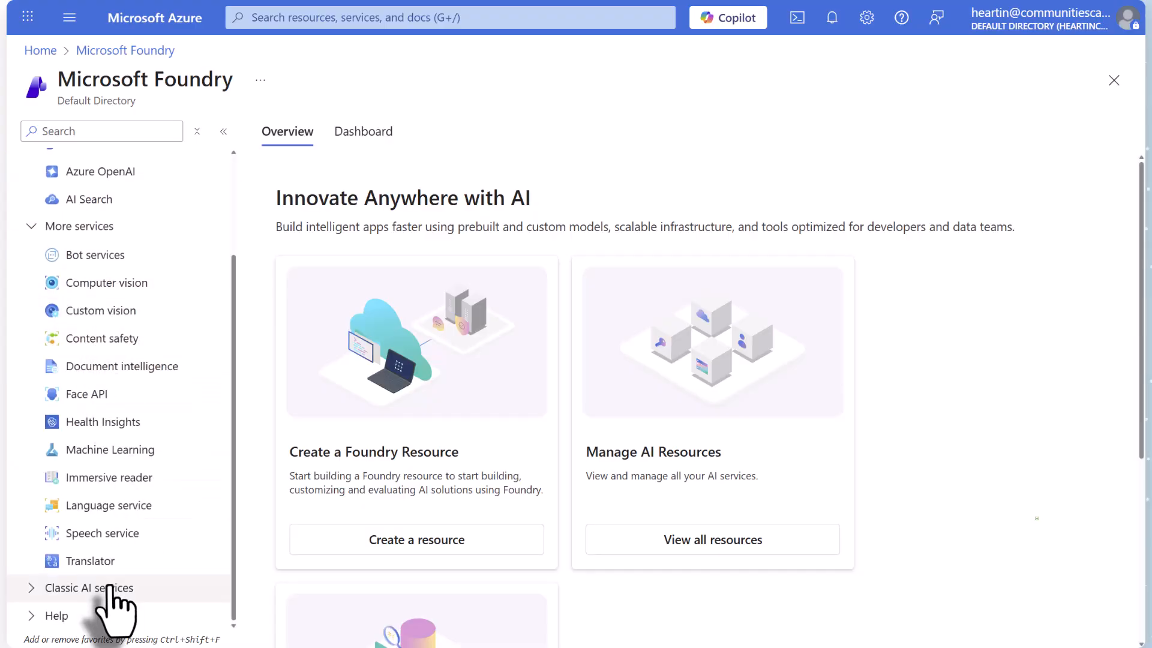
{"action": "left_click", "coordinate": [45, 593]}
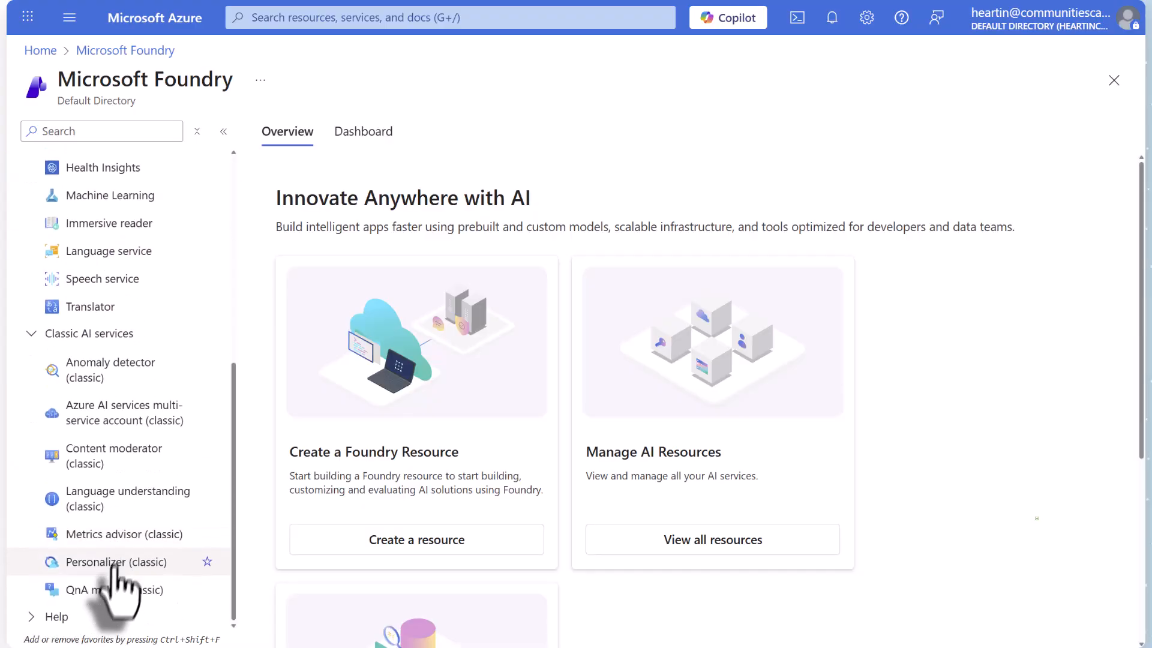
{"action": "left_click", "coordinate": [81, 617]}
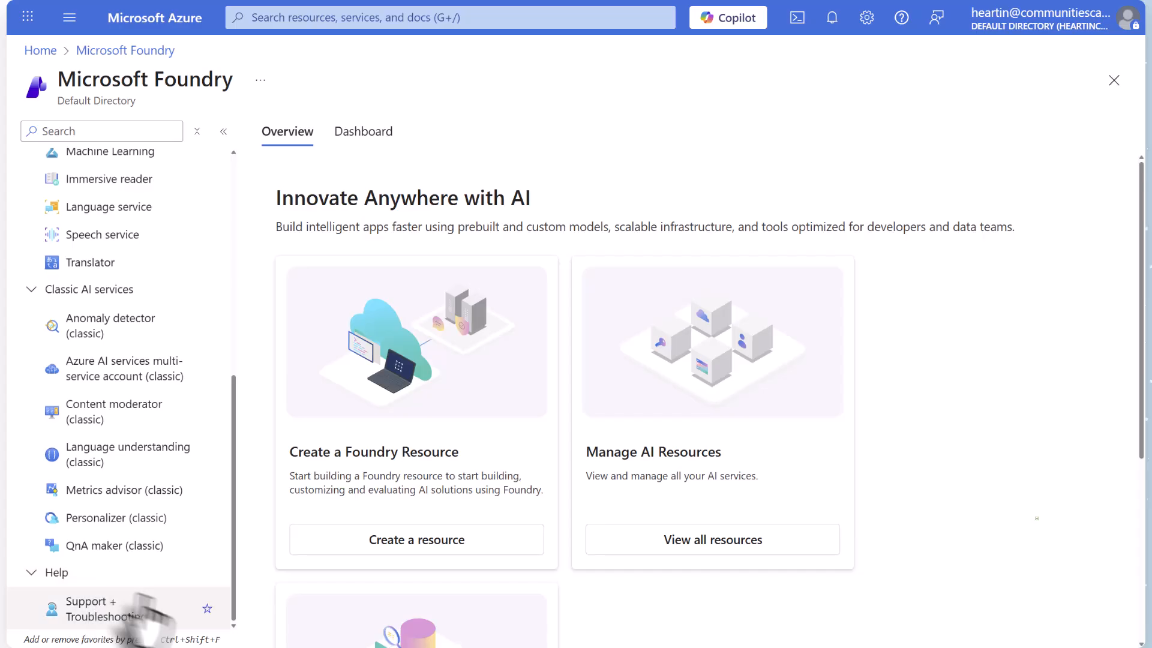
{"action": "scroll", "coordinate": [126, 597], "scroll_direction": "up", "scroll_amount": 7}
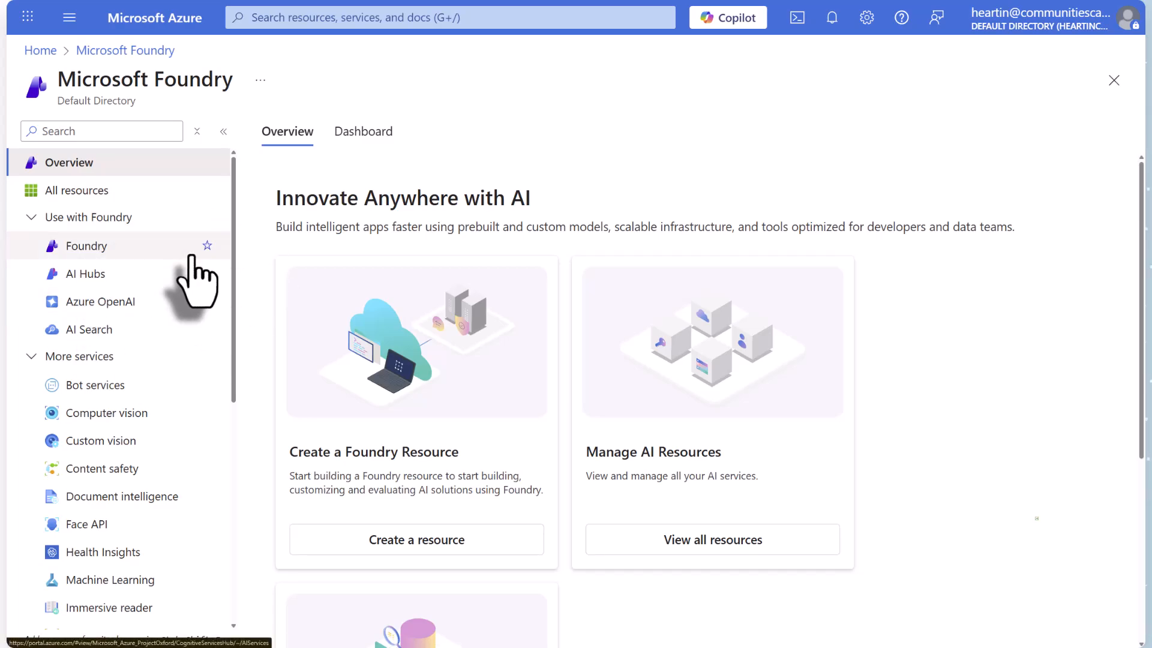
- Start creating a Foundry resource in the AZ-AI-Demos resource group and name it CodingArchAIFoundryResource
{"action": "left_click", "coordinate": [94, 254]}
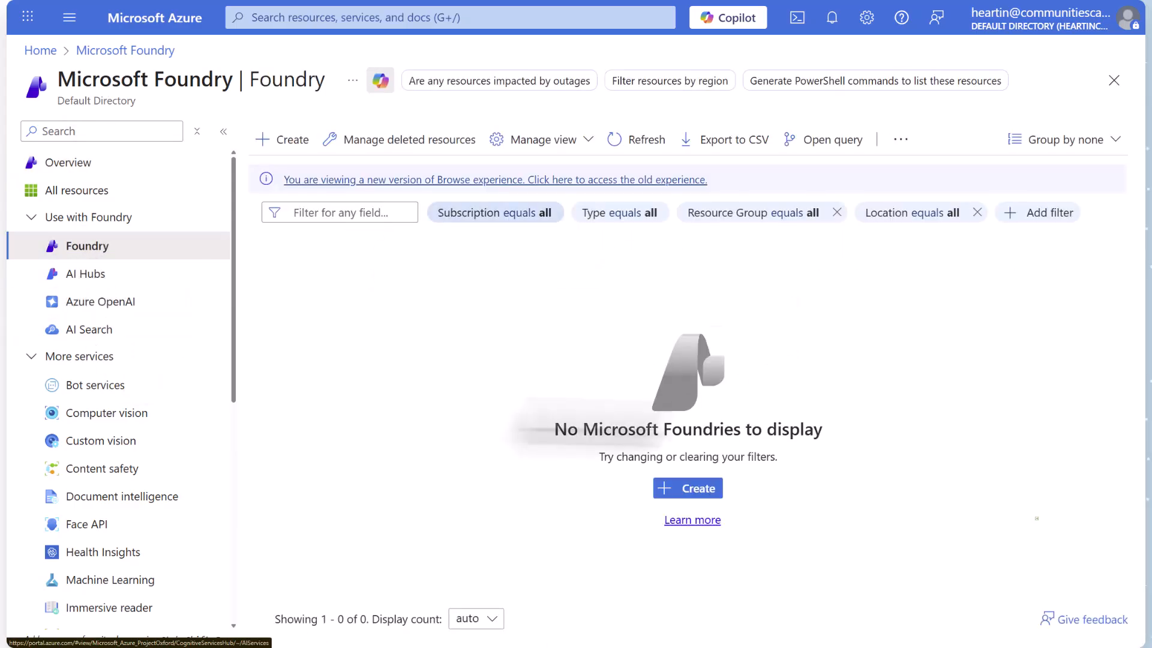
{"action": "left_click", "coordinate": [694, 489]}
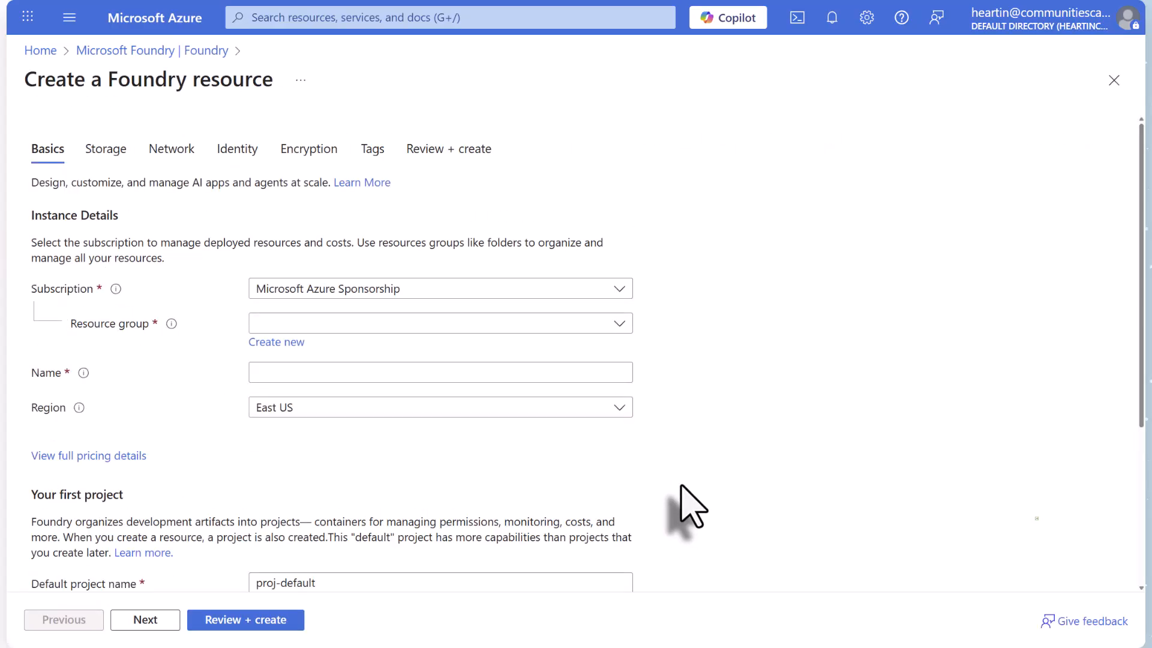
{"action": "left_click", "coordinate": [414, 330]}
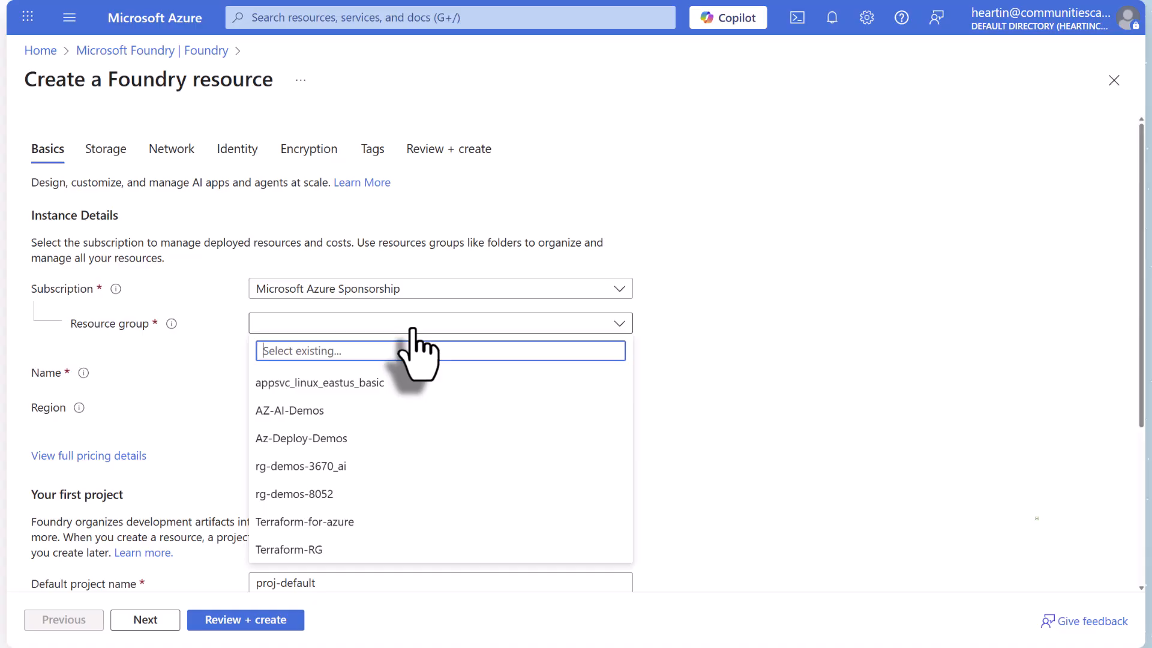
{"action": "left_click", "coordinate": [352, 414]}
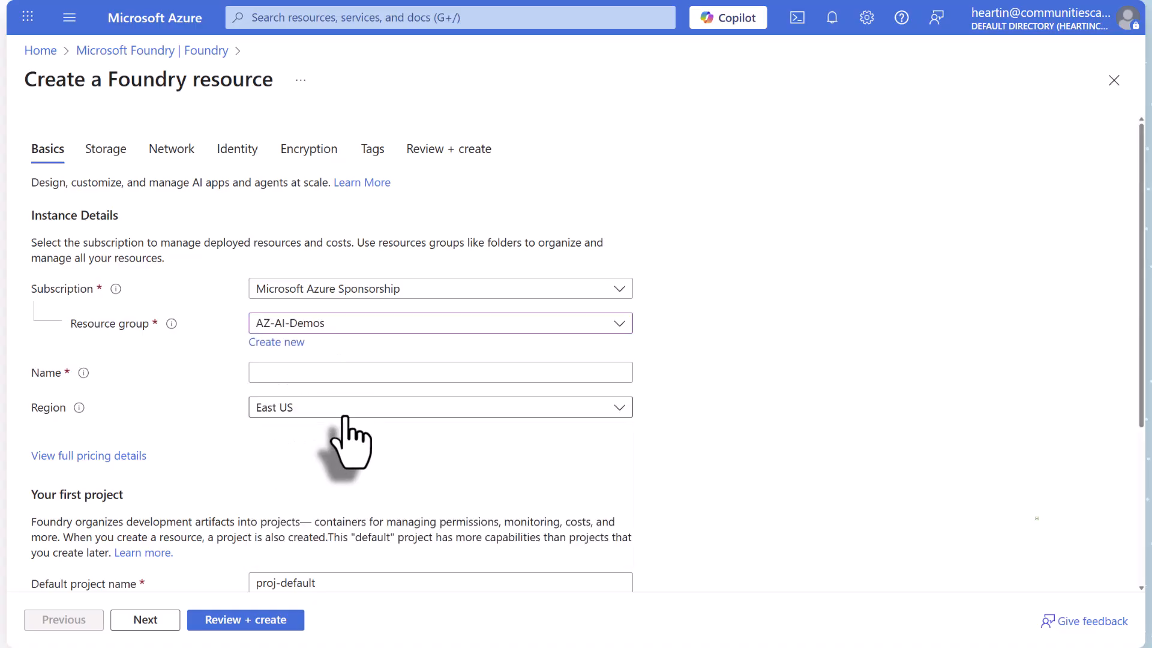
{"action": "left_click", "coordinate": [292, 378]}
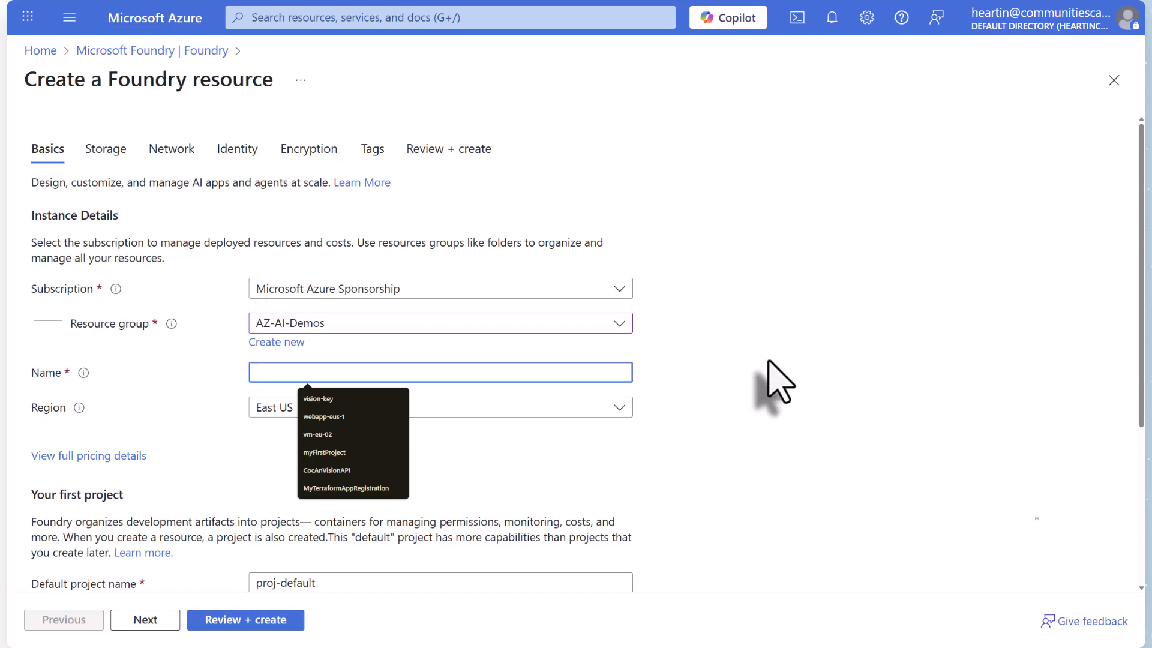
{"action": "type", "text": "Coding"}
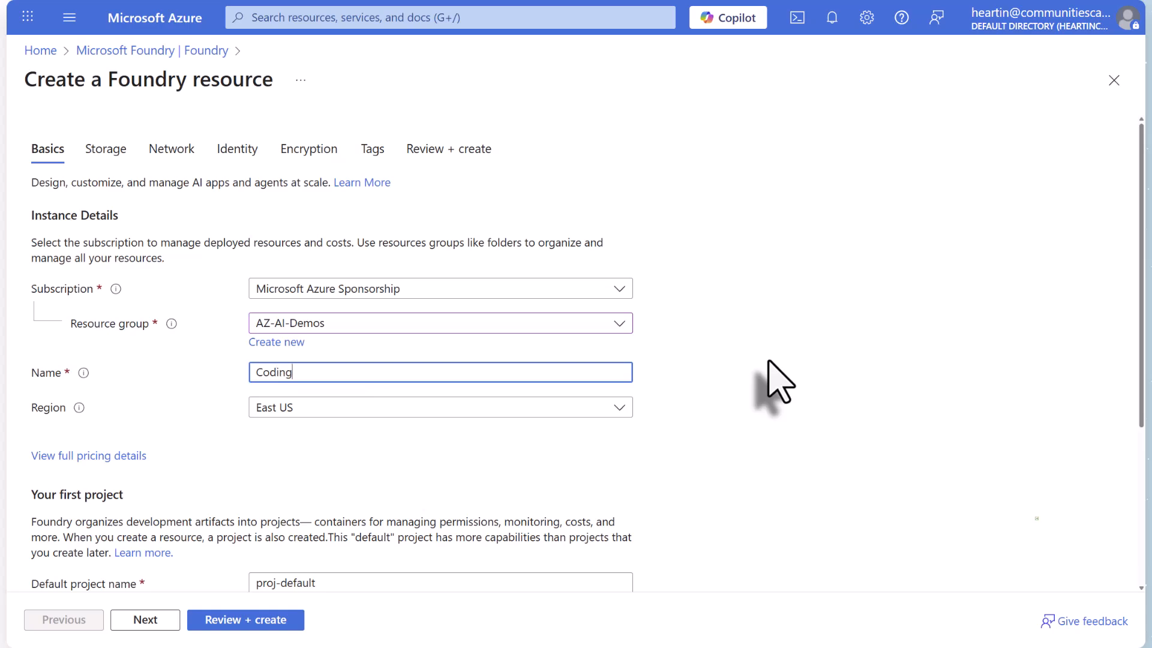
{"action": "type", "text": "ArchAIFoundryResource"}
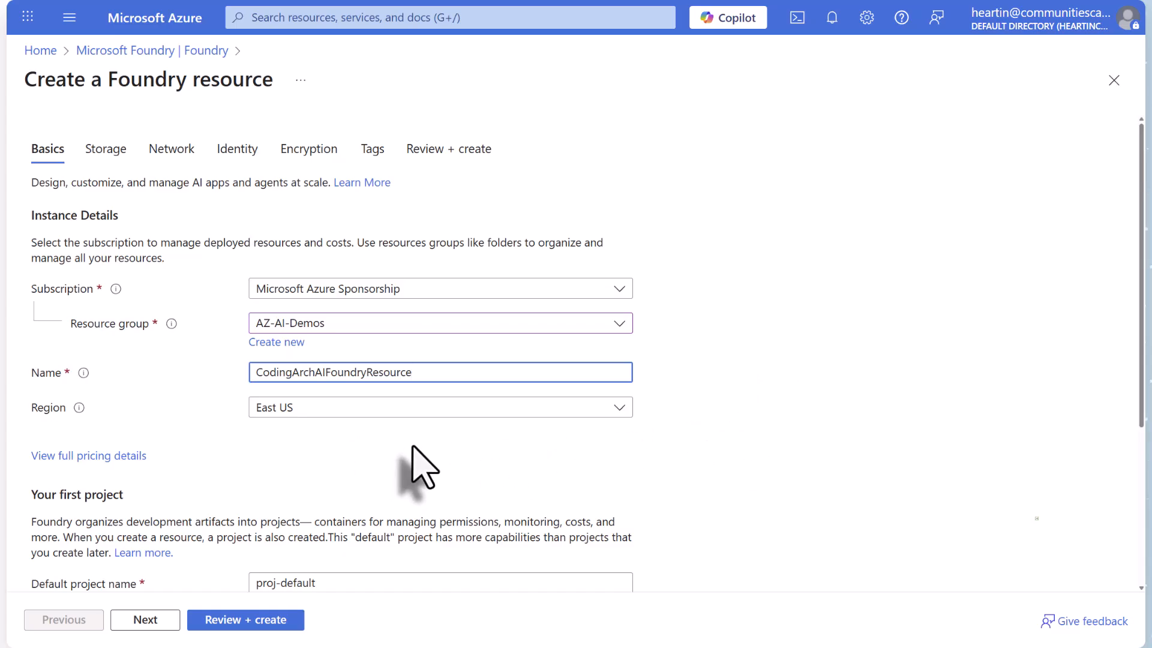
- Set the Foundry resource's default project name to codarc-proj-default
{"action": "scroll", "coordinate": [450, 462], "scroll_direction": "down", "scroll_amount": 3}
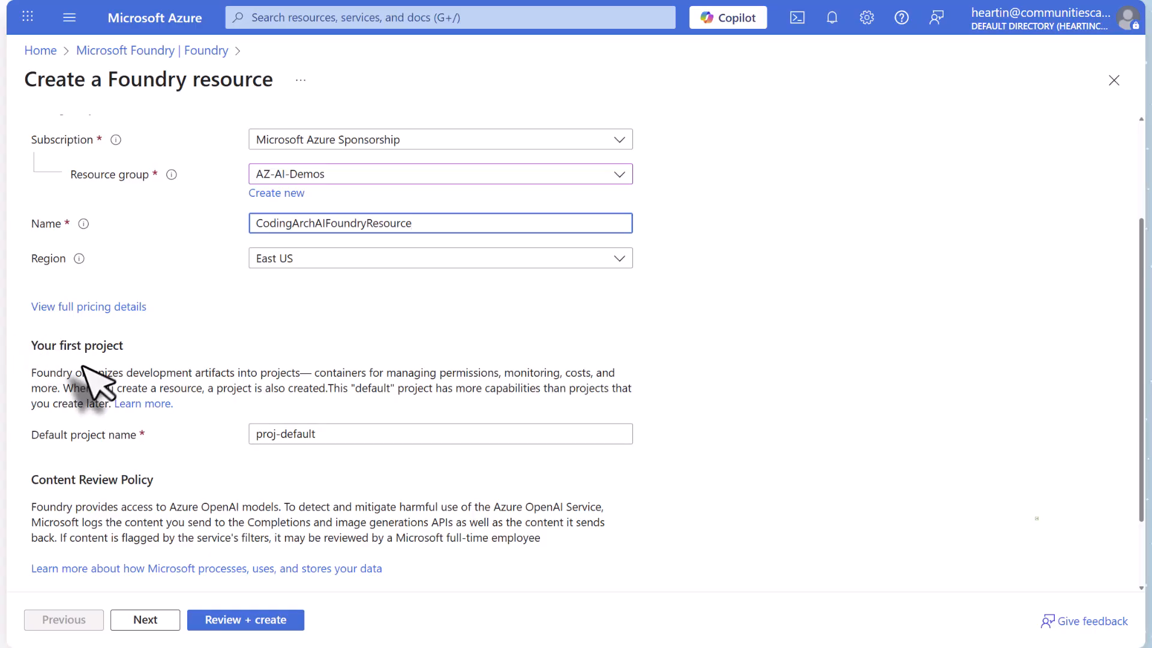
{"action": "scroll", "coordinate": [217, 373], "scroll_direction": "down", "scroll_amount": 1}
{"action": "scroll", "coordinate": [218, 374], "scroll_direction": "down", "scroll_amount": 2}
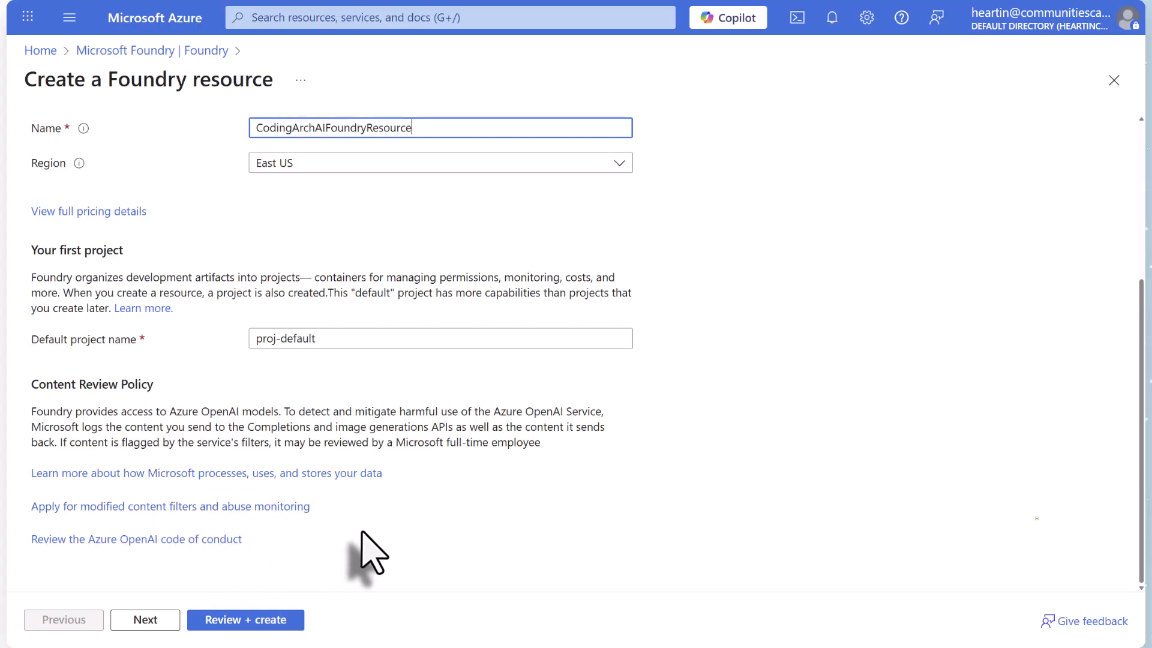
{"action": "left_click", "coordinate": [254, 340]}
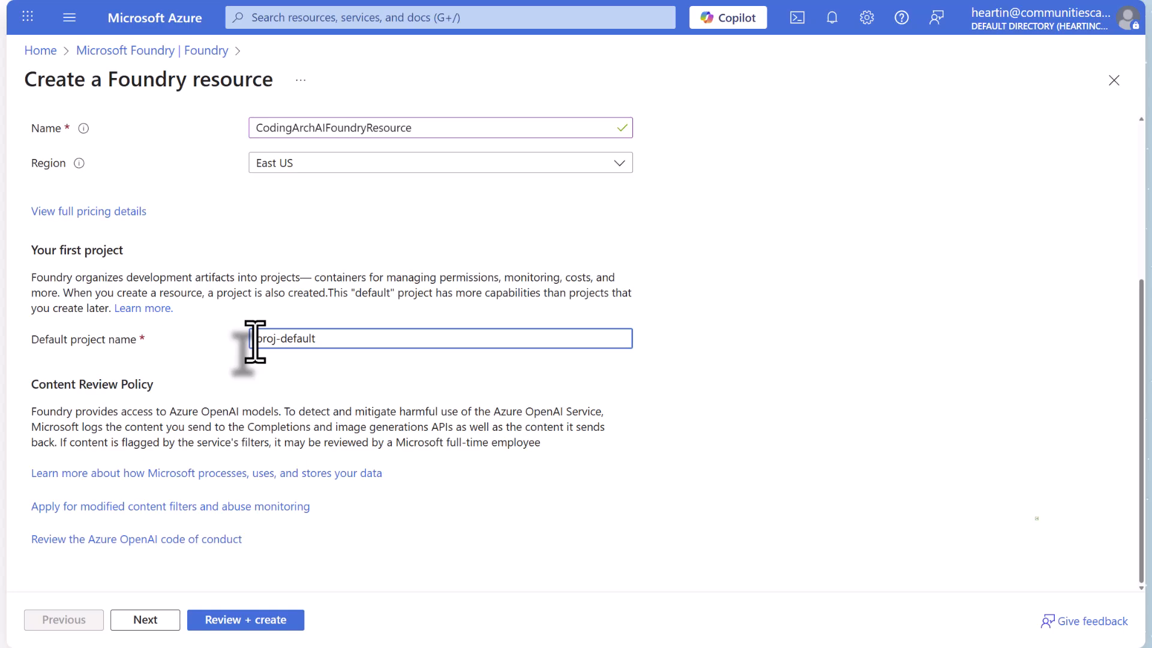
{"action": "type", "text": "codarc-"}
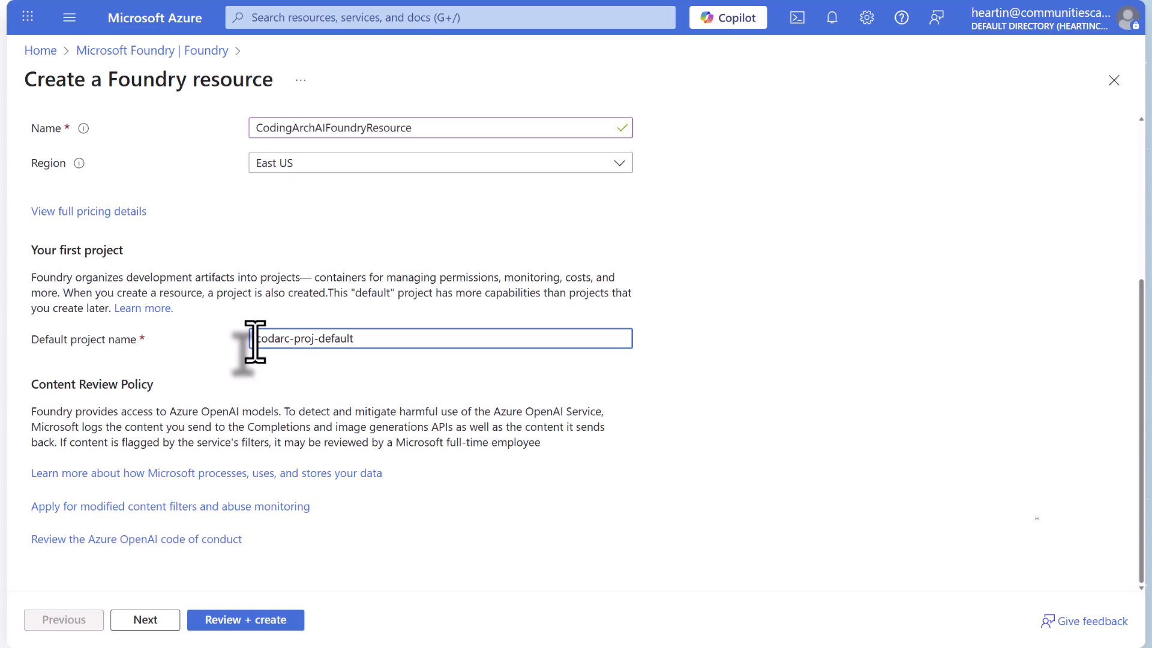
{"action": "left_click", "coordinate": [679, 295]}
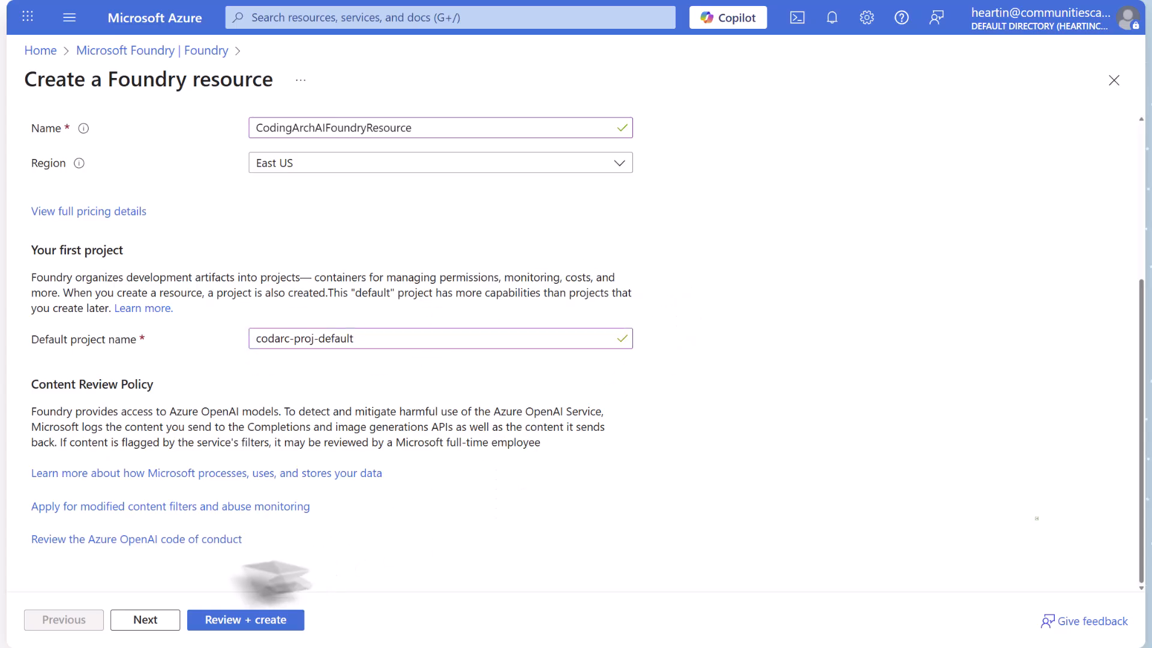
- Continue to the Storage settings, review them with their defaults kept, and proceed to the Network settings
{"action": "left_click", "coordinate": [145, 620]}
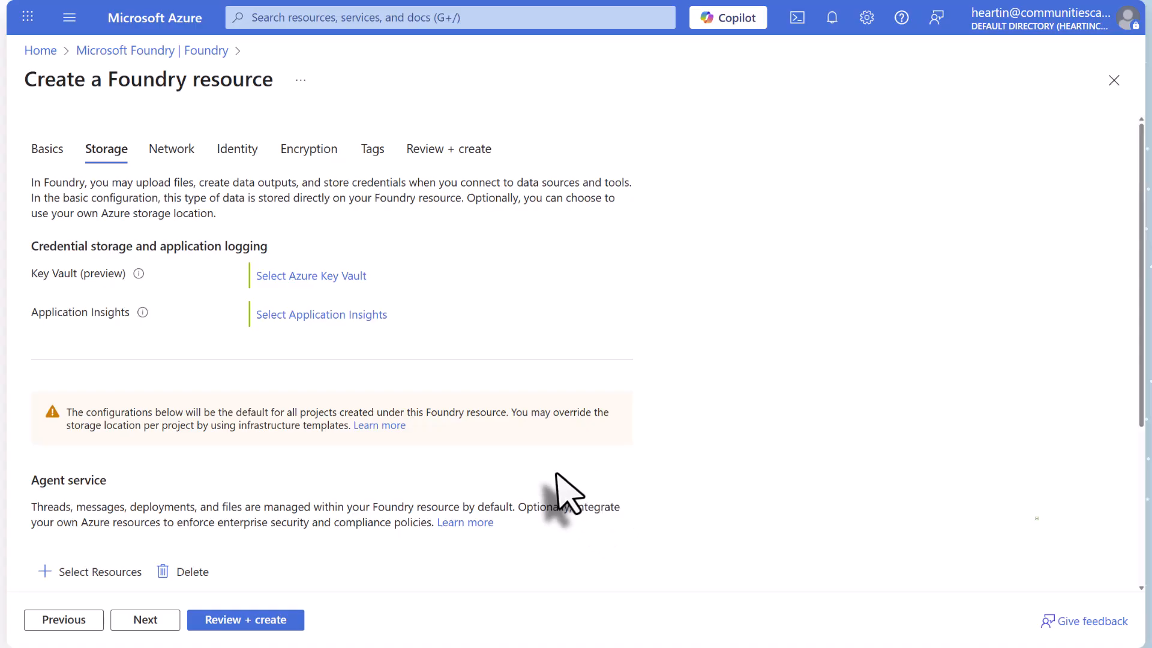
{"action": "scroll", "coordinate": [556, 475], "scroll_direction": "down", "scroll_amount": 3}
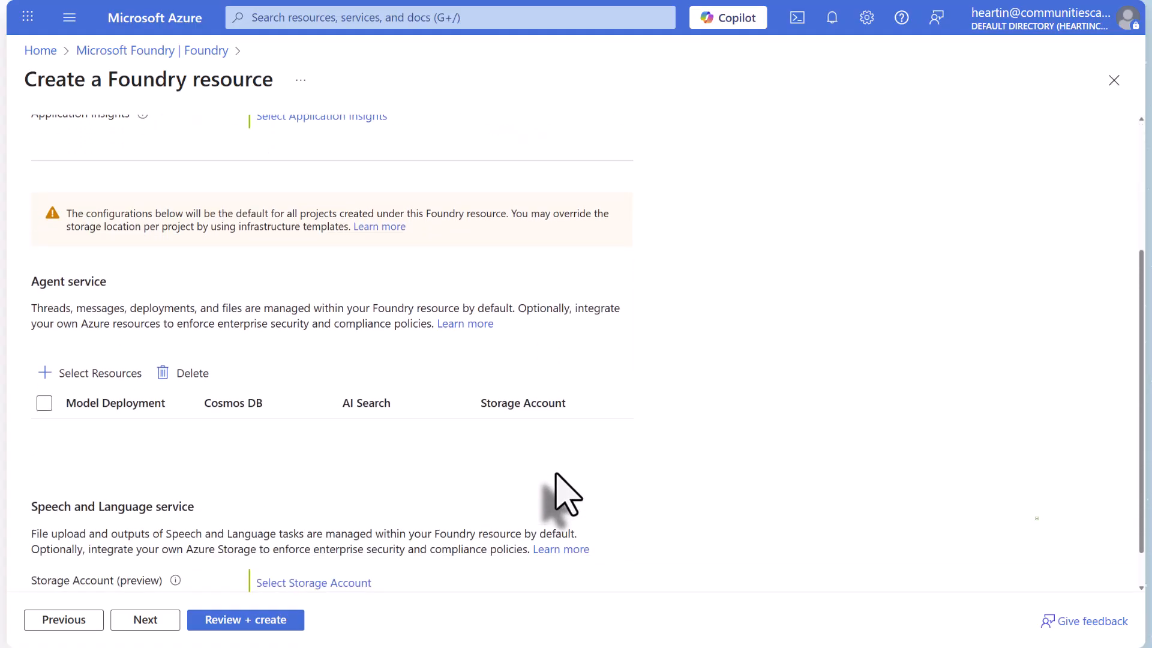
{"action": "scroll", "coordinate": [564, 493], "scroll_direction": "up", "scroll_amount": 2}
{"action": "scroll", "coordinate": [564, 493], "scroll_direction": "down", "scroll_amount": 2}
{"action": "scroll", "coordinate": [423, 463], "scroll_direction": "down", "scroll_amount": 1}
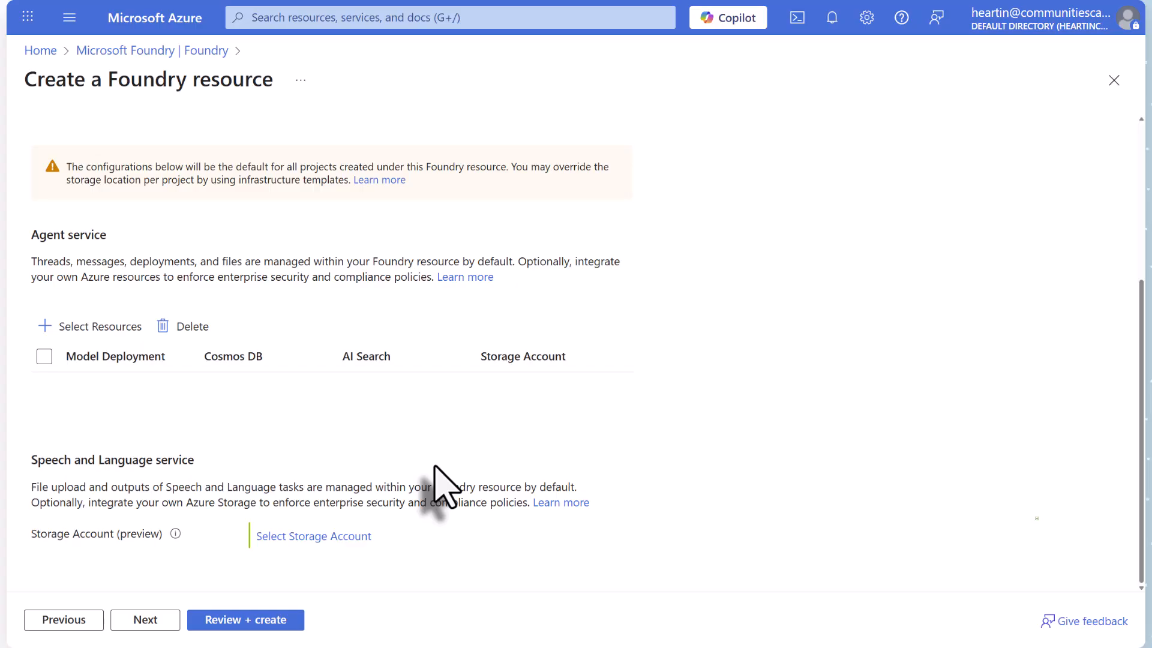
{"action": "left_click", "coordinate": [132, 625]}
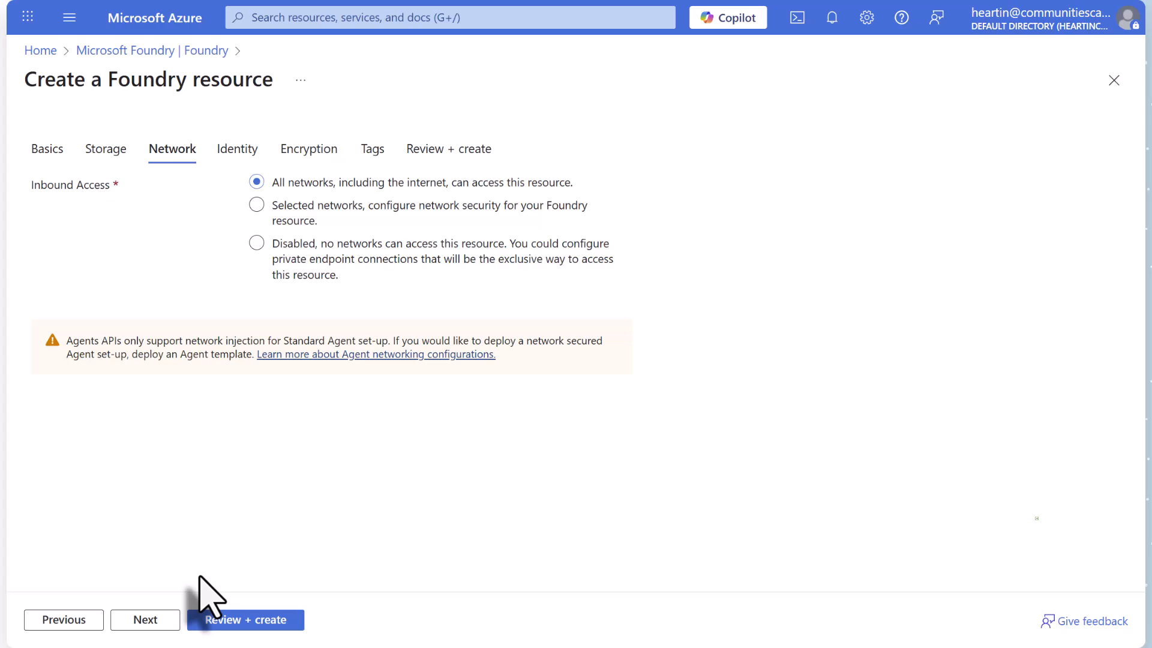
- Keep the default Network, Identity, Encryption and Tags settings for the Foundry resource and proceed to the final review
{"action": "left_click", "coordinate": [144, 621]}
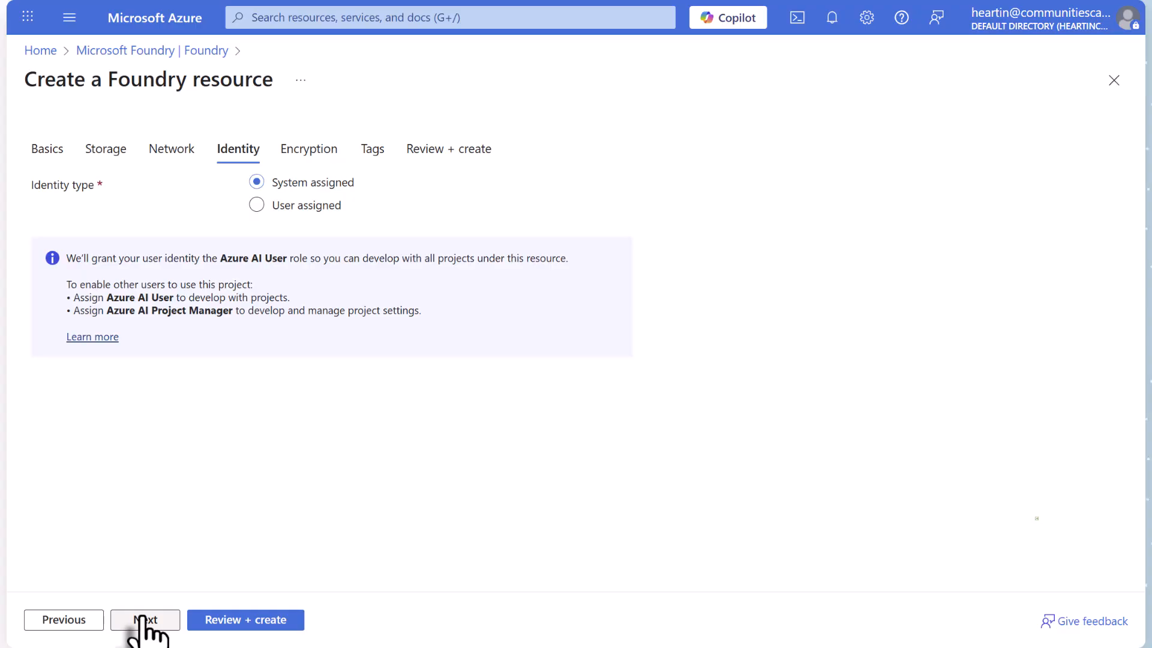
{"action": "left_click", "coordinate": [143, 619]}
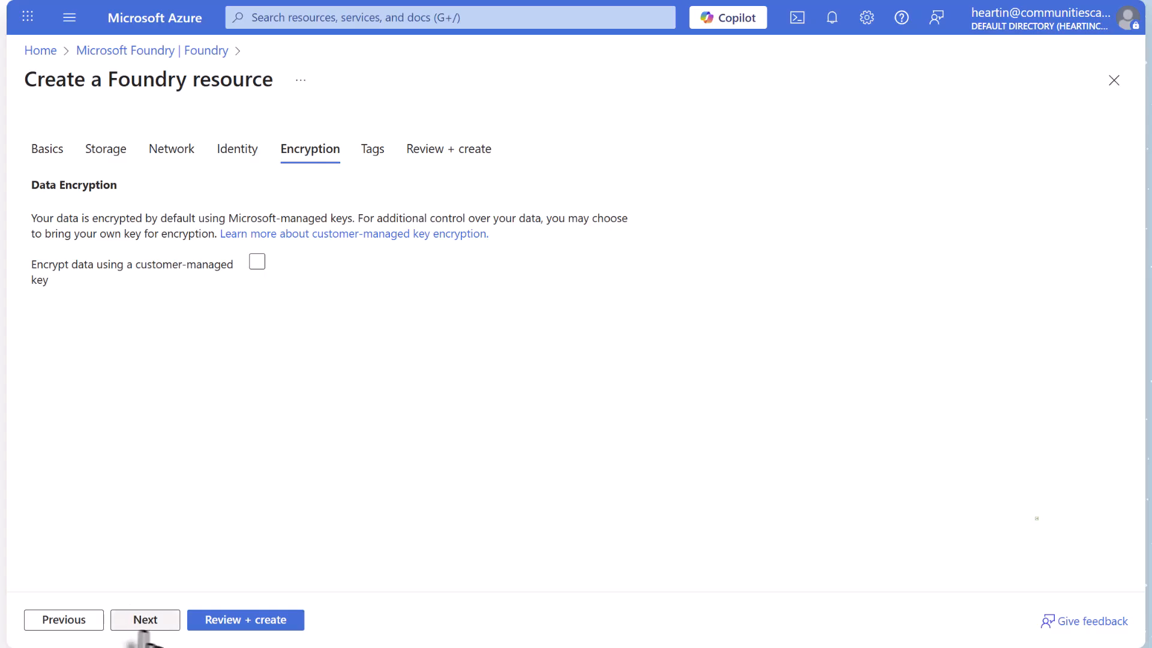
{"action": "left_click", "coordinate": [151, 619]}
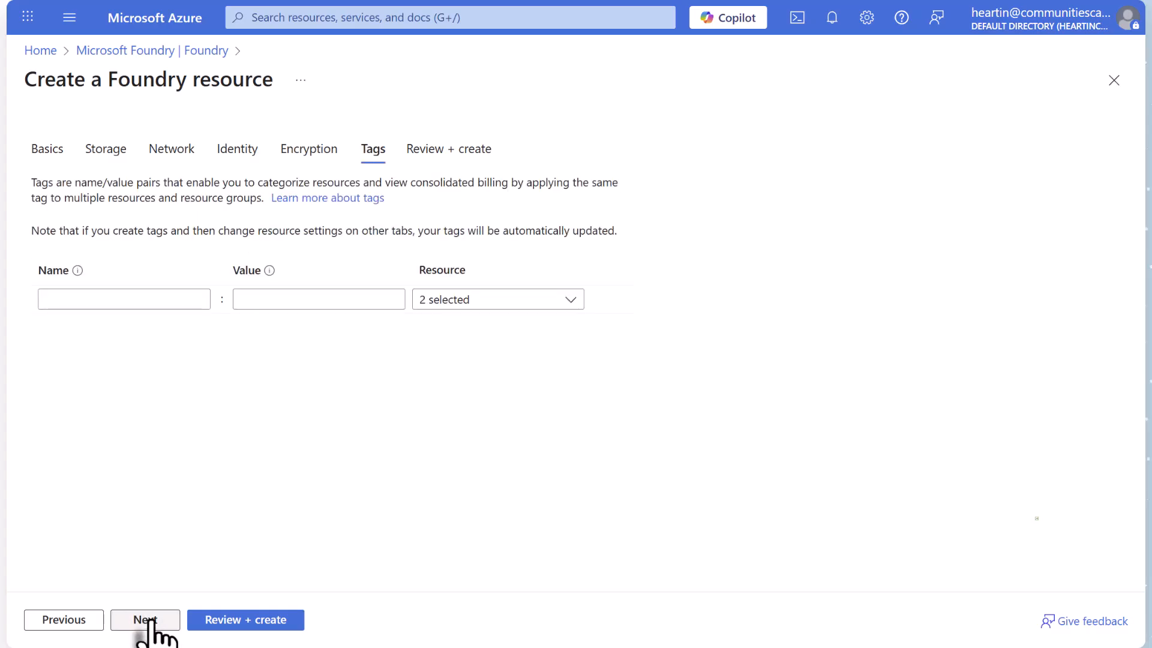
{"action": "left_click", "coordinate": [151, 621]}
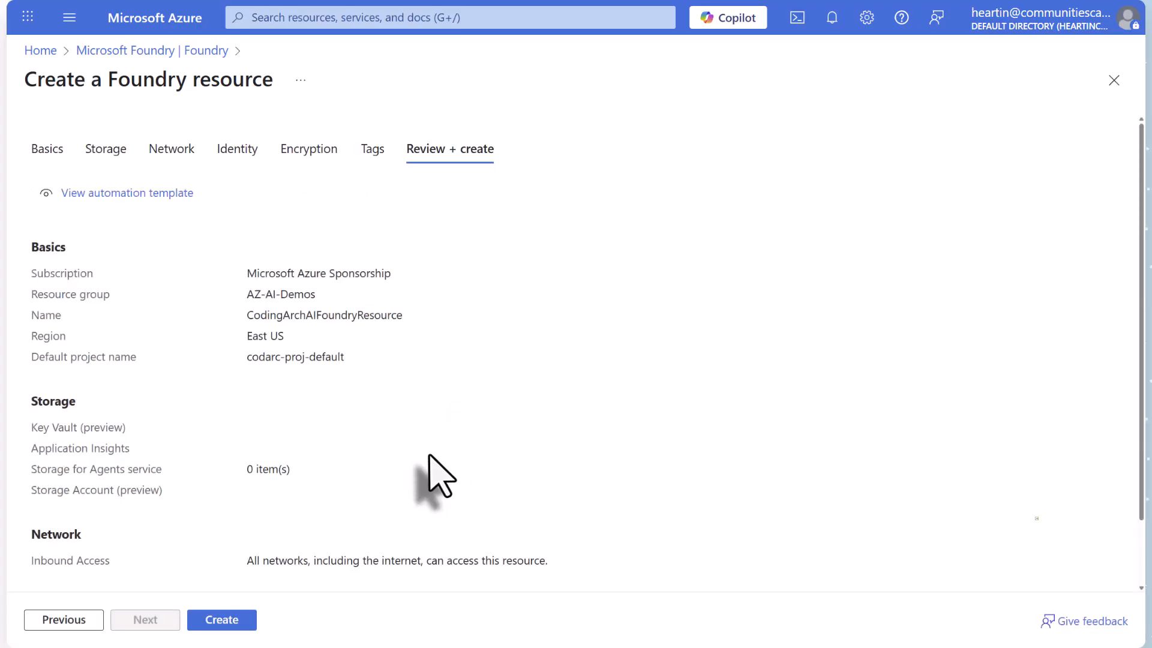
- Review the configuration summary, create the Foundry resource, and open it once the deployment has finished
{"action": "scroll", "coordinate": [429, 456], "scroll_direction": "down", "scroll_amount": 1}
{"action": "scroll", "coordinate": [414, 429], "scroll_direction": "up", "scroll_amount": 1}
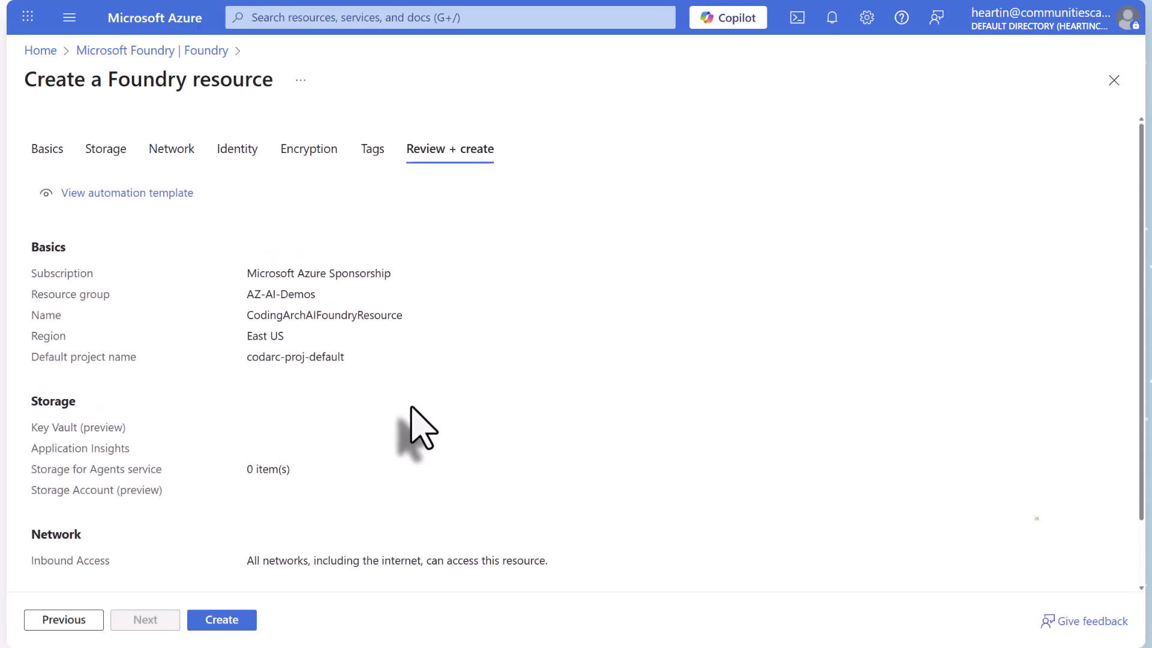
{"action": "scroll", "coordinate": [406, 429], "scroll_direction": "down", "scroll_amount": 1}
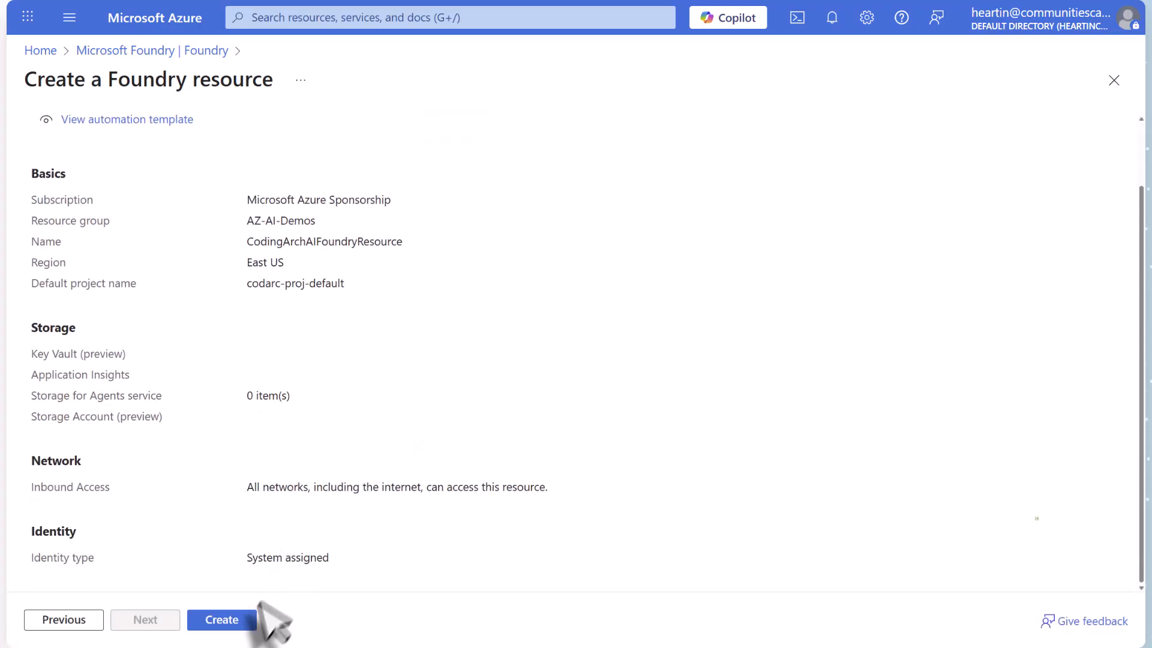
{"action": "left_click", "coordinate": [237, 622]}
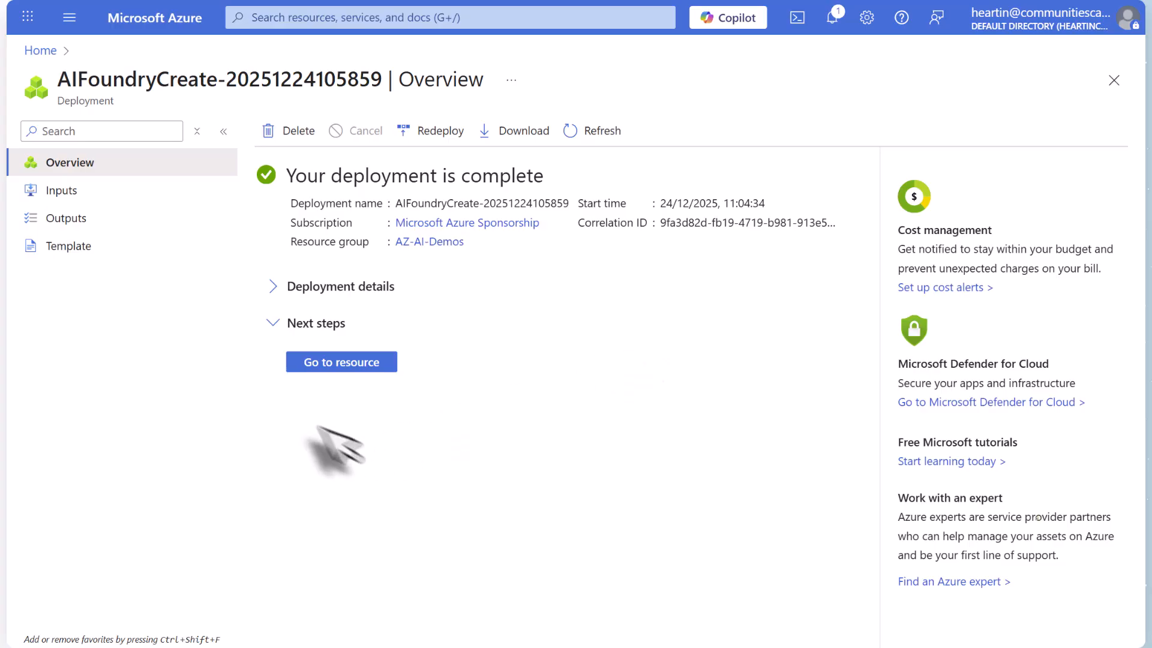
{"action": "left_click", "coordinate": [324, 363]}
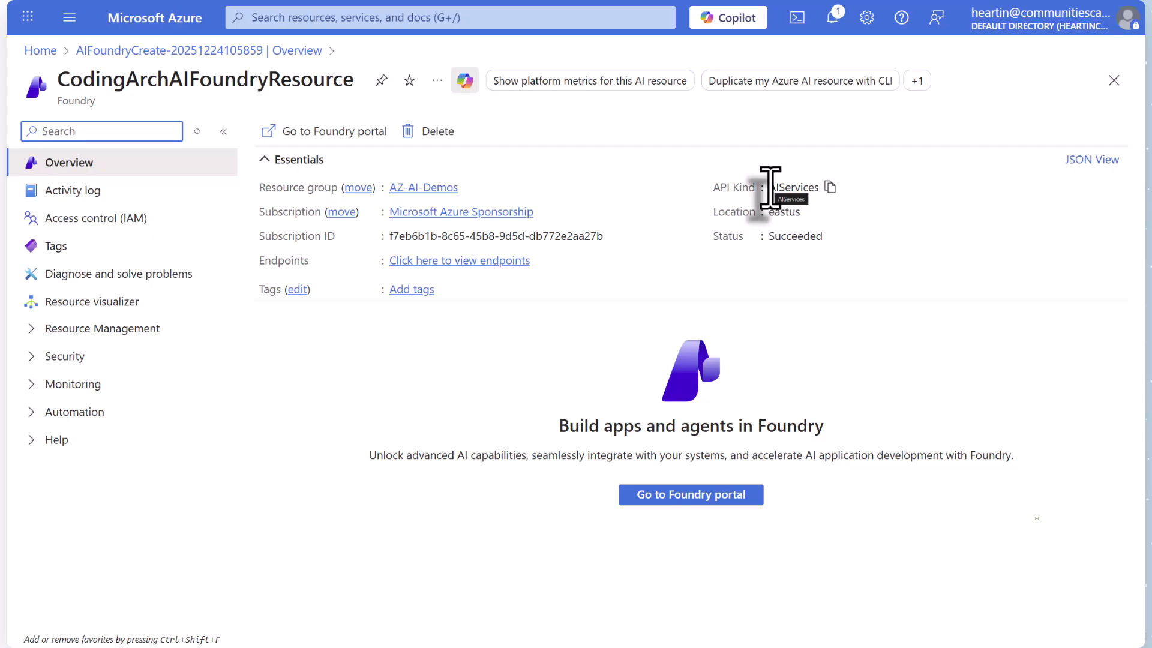
- View the resource's endpoints and its default project in the Foundry portal, and return to the resource overview in the Azure portal
{"action": "left_click", "coordinate": [449, 262]}
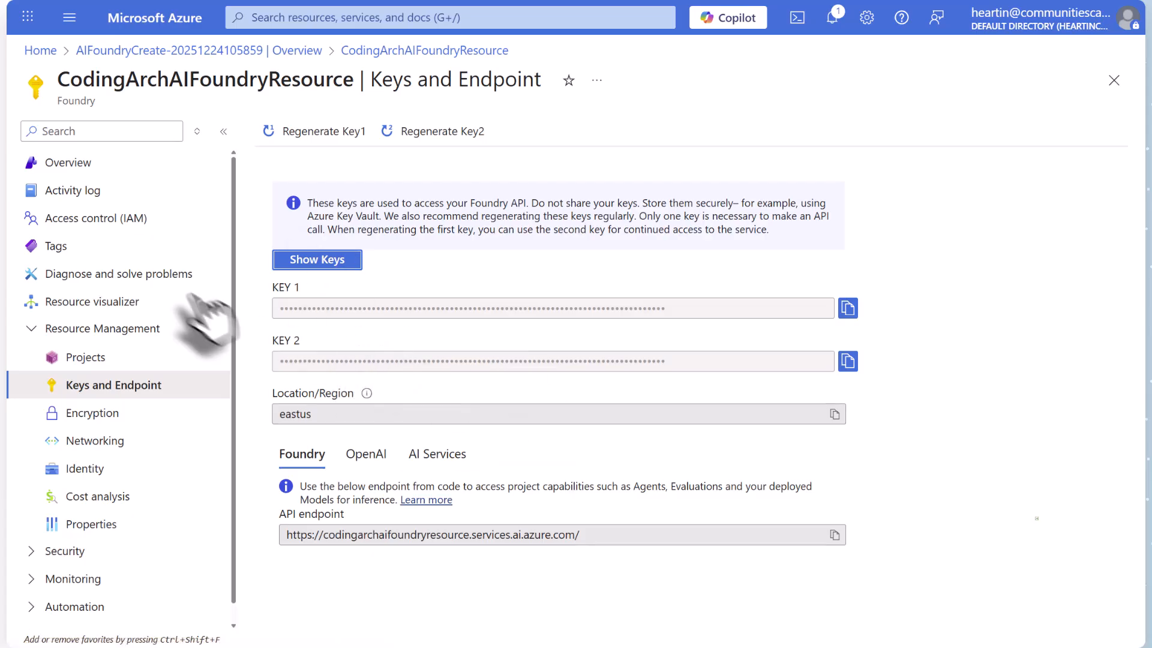
{"action": "left_click", "coordinate": [41, 165]}
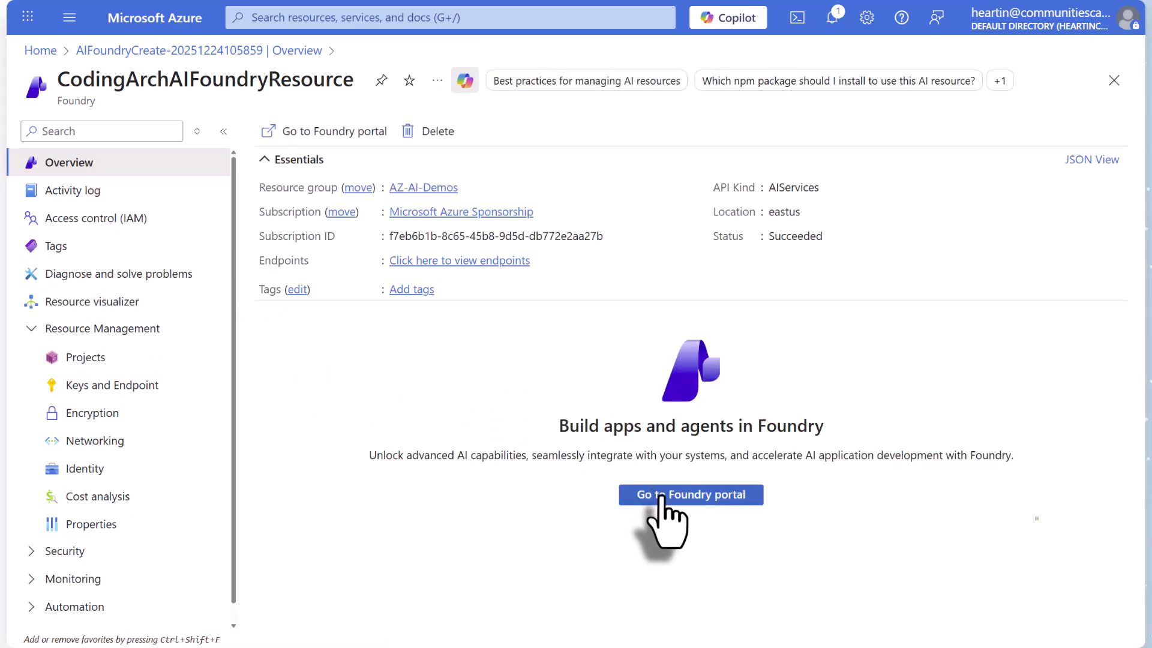
{"action": "left_click", "coordinate": [662, 497]}
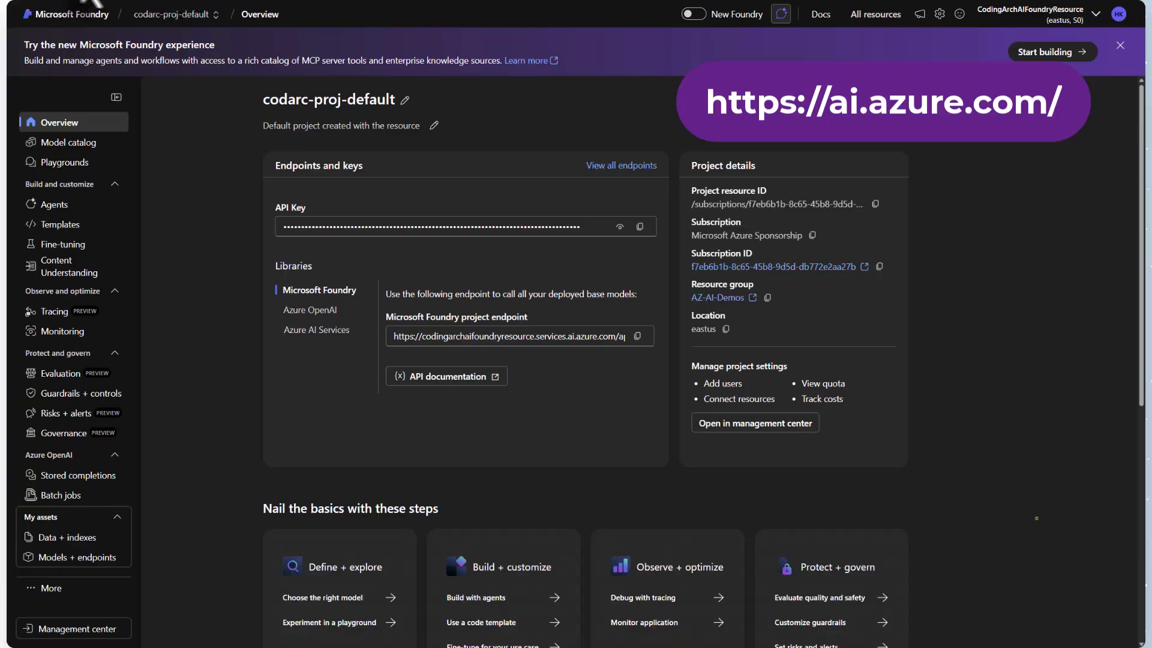
{"action": "left_click", "coordinate": [82, 1]}
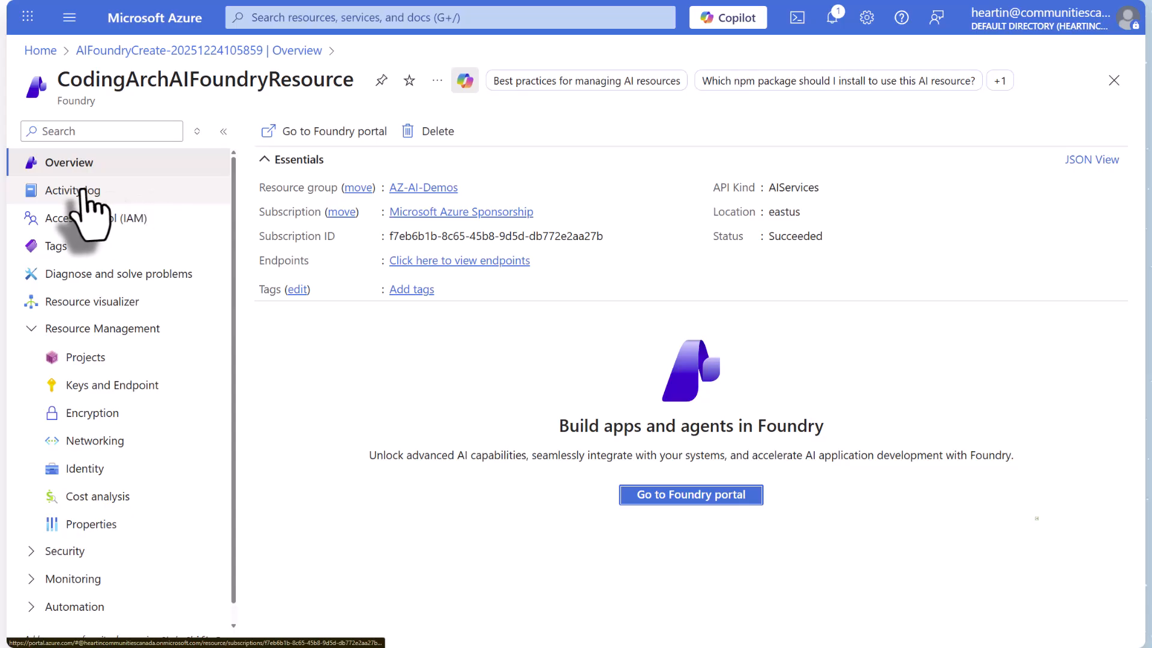
- Look through the resource's Activity log, Access control (IAM), Tags, Diagnose and solve problems, and Resource visualizer pages
{"action": "left_click", "coordinate": [84, 191]}
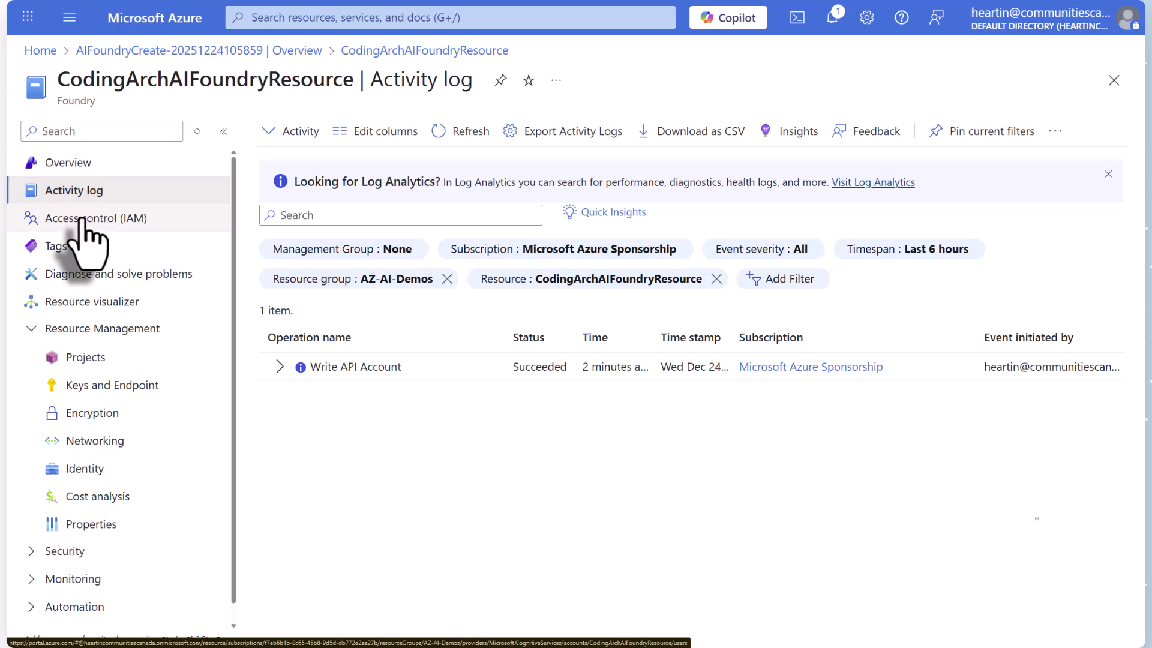
{"action": "left_click", "coordinate": [89, 221]}
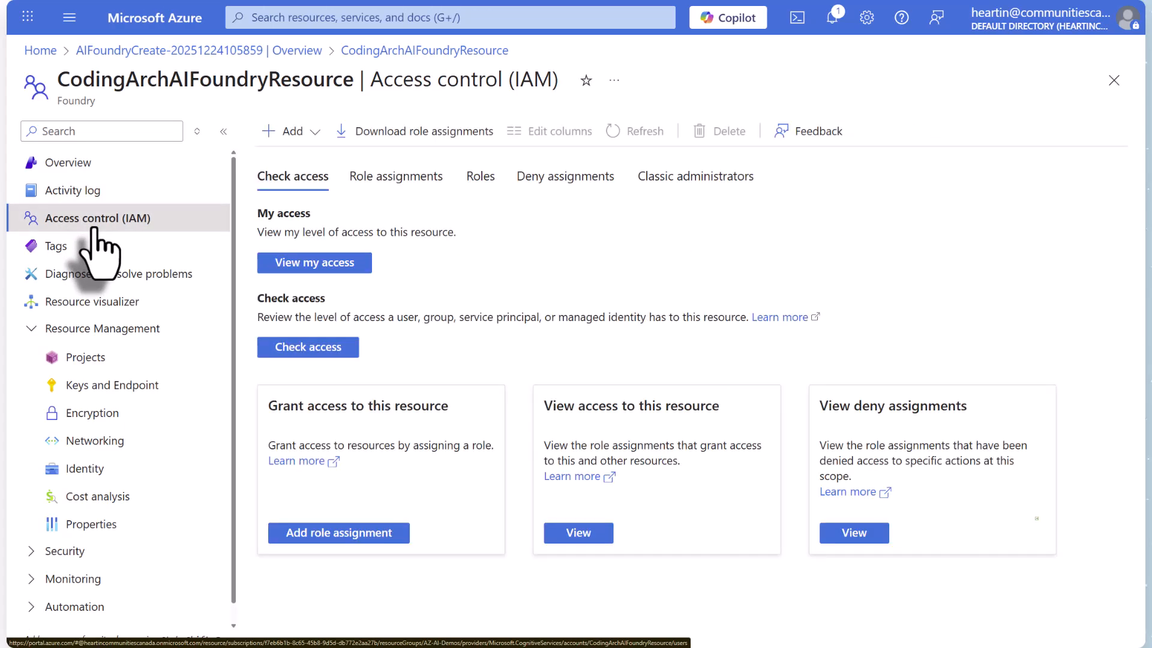
{"action": "left_click", "coordinate": [78, 246]}
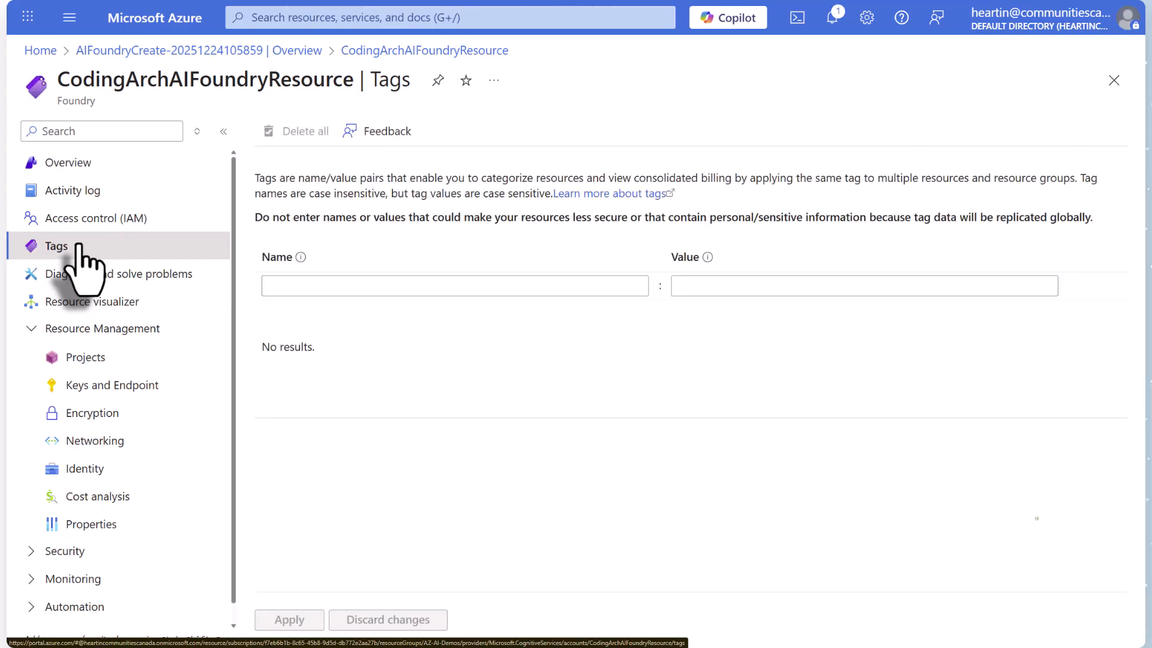
{"action": "left_click", "coordinate": [102, 277]}
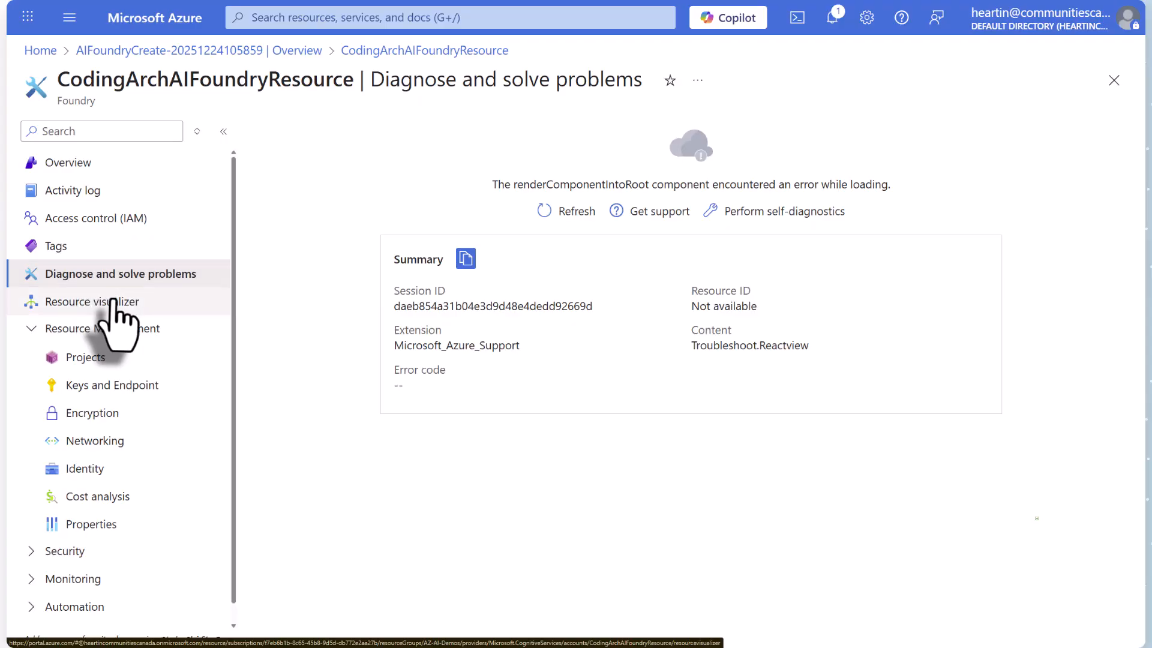
{"action": "left_click", "coordinate": [114, 304]}
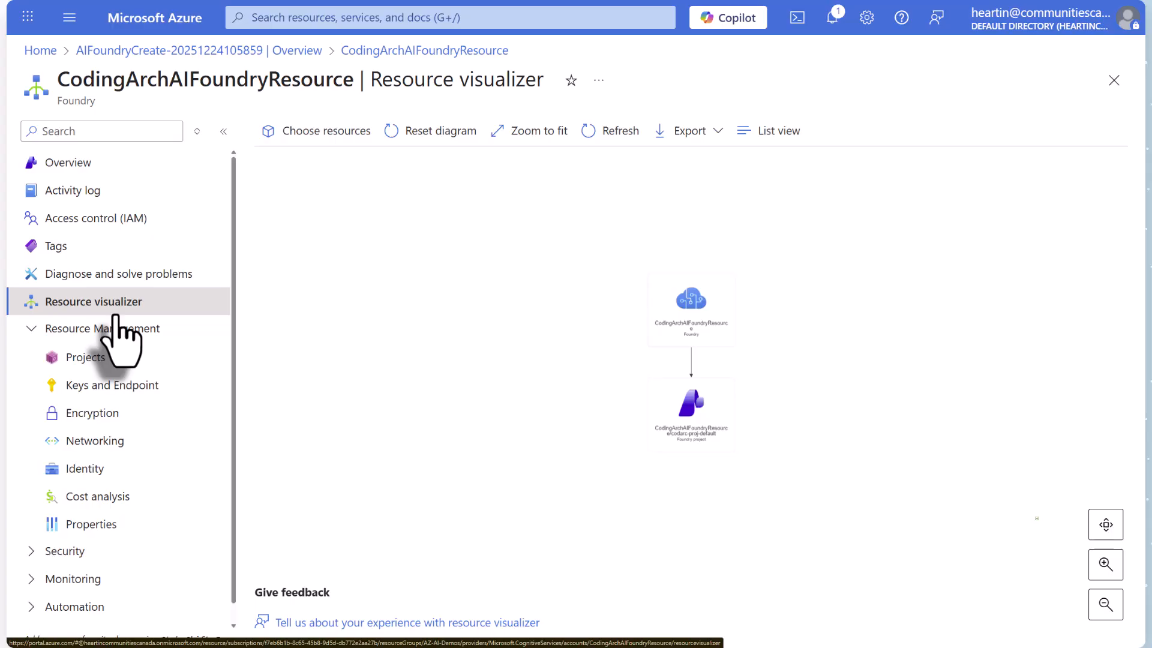
- Examine the resource's project list and the Foundry, OpenAI and AI Services endpoints under Keys and Endpoint
{"action": "scroll", "coordinate": [116, 315], "scroll_direction": "down", "scroll_amount": 1}
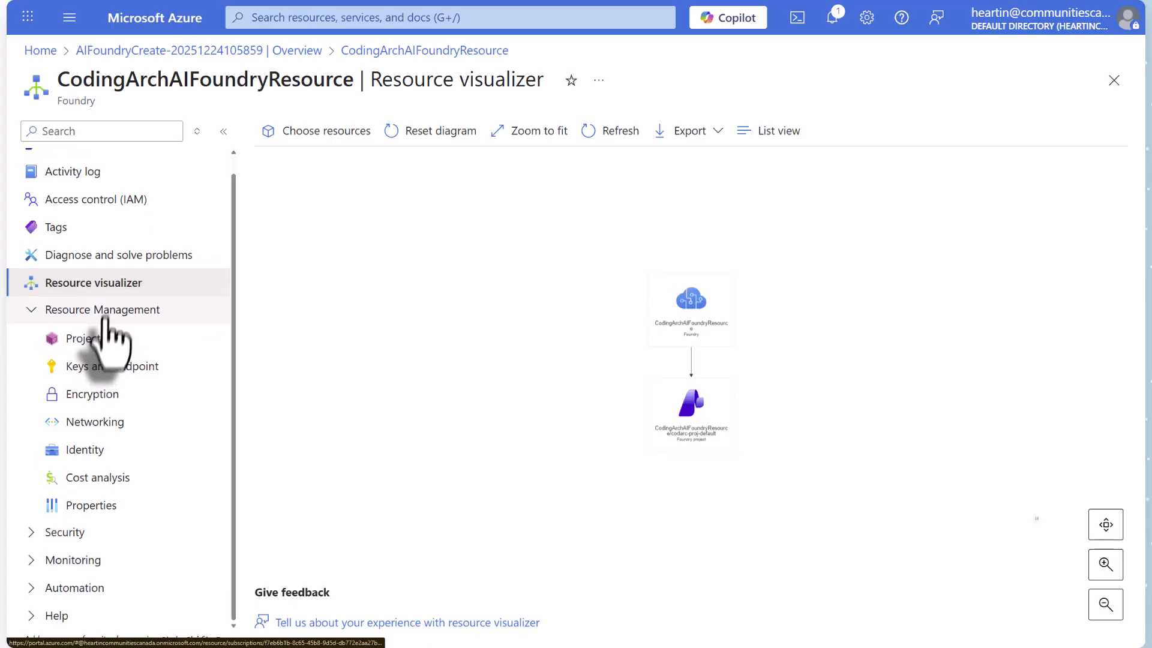
{"action": "left_click", "coordinate": [96, 340]}
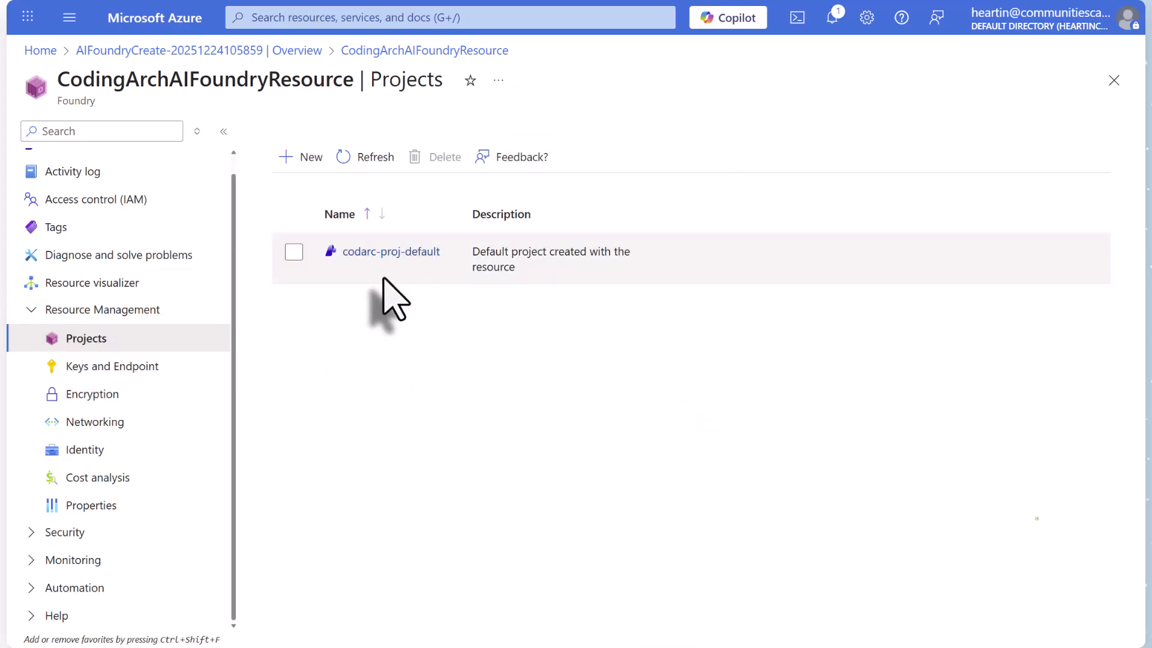
{"action": "left_click", "coordinate": [108, 377]}
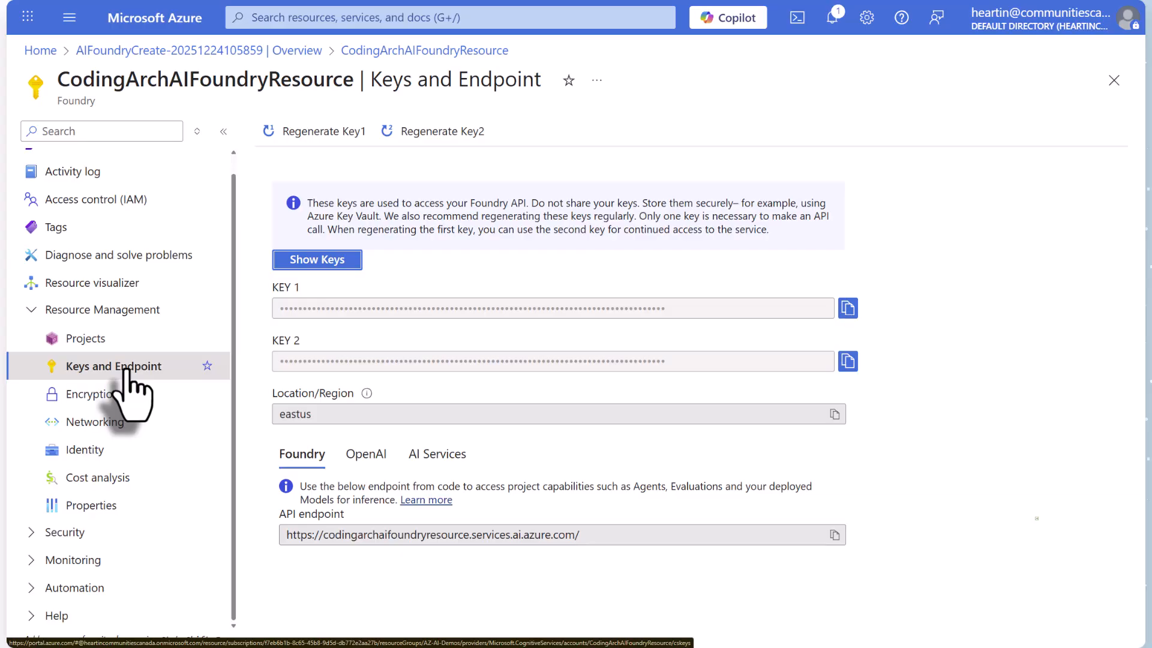
{"action": "left_click", "coordinate": [609, 0]}
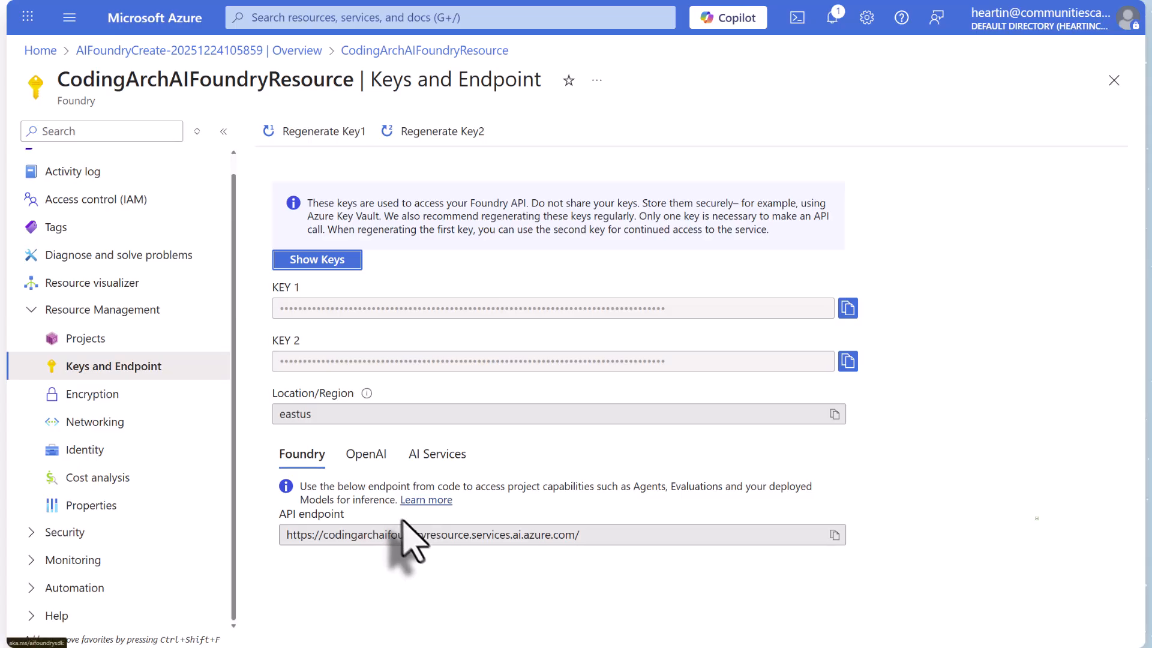
{"action": "left_click", "coordinate": [367, 457]}
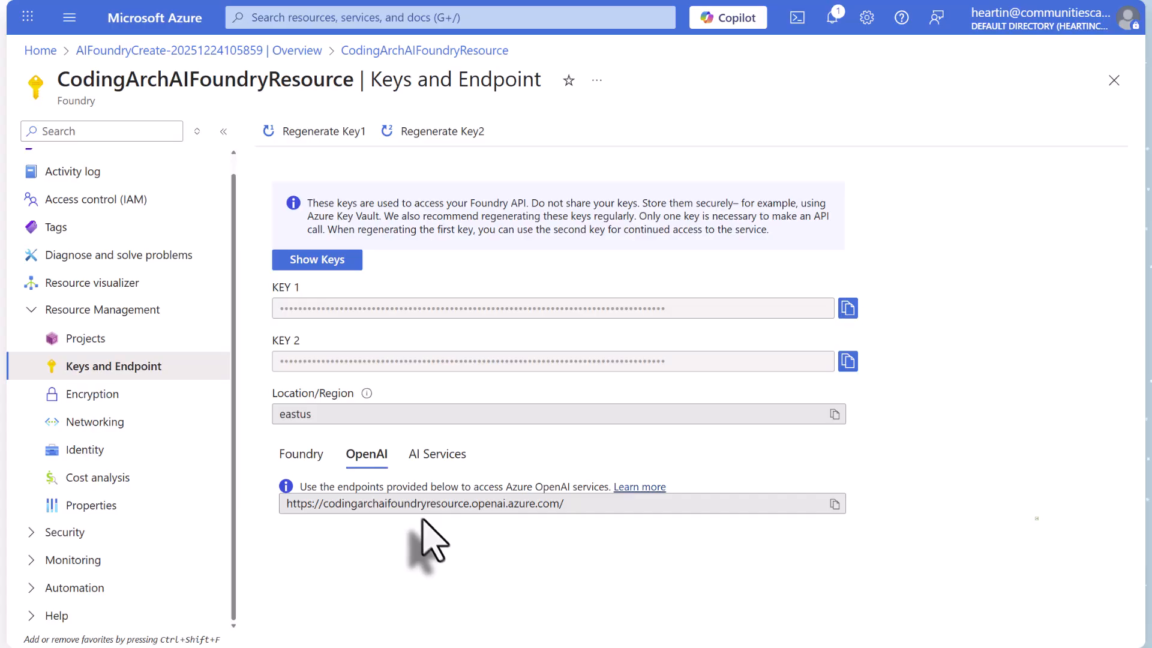
{"action": "left_click", "coordinate": [425, 455]}
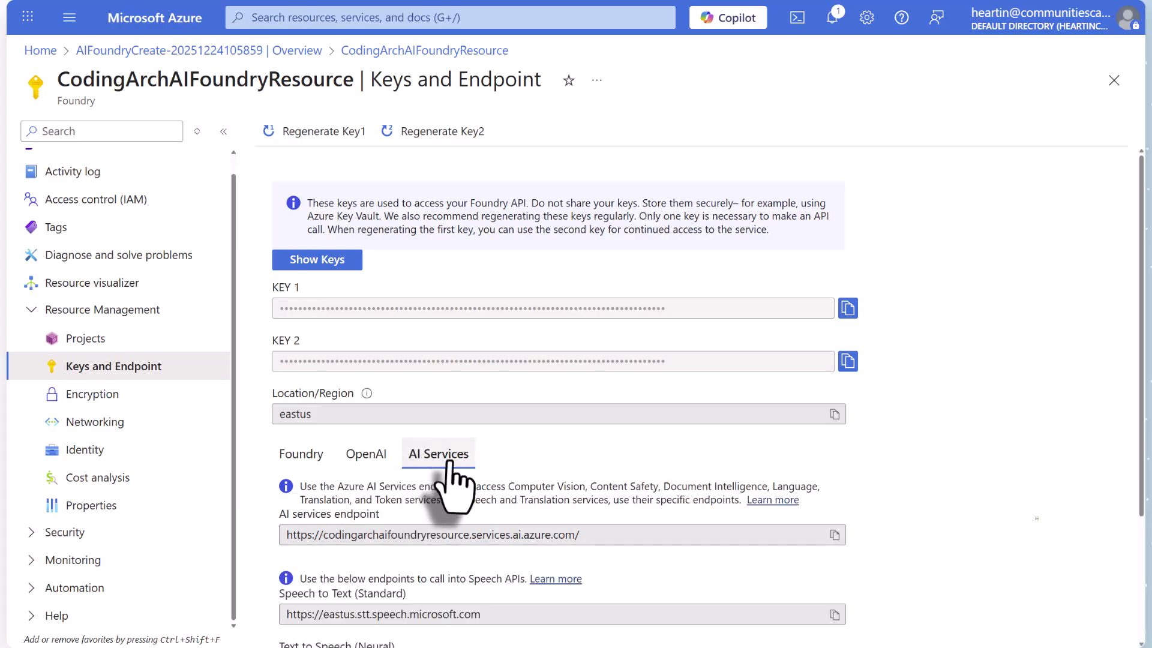
{"action": "scroll", "coordinate": [471, 483], "scroll_direction": "down", "scroll_amount": 3}
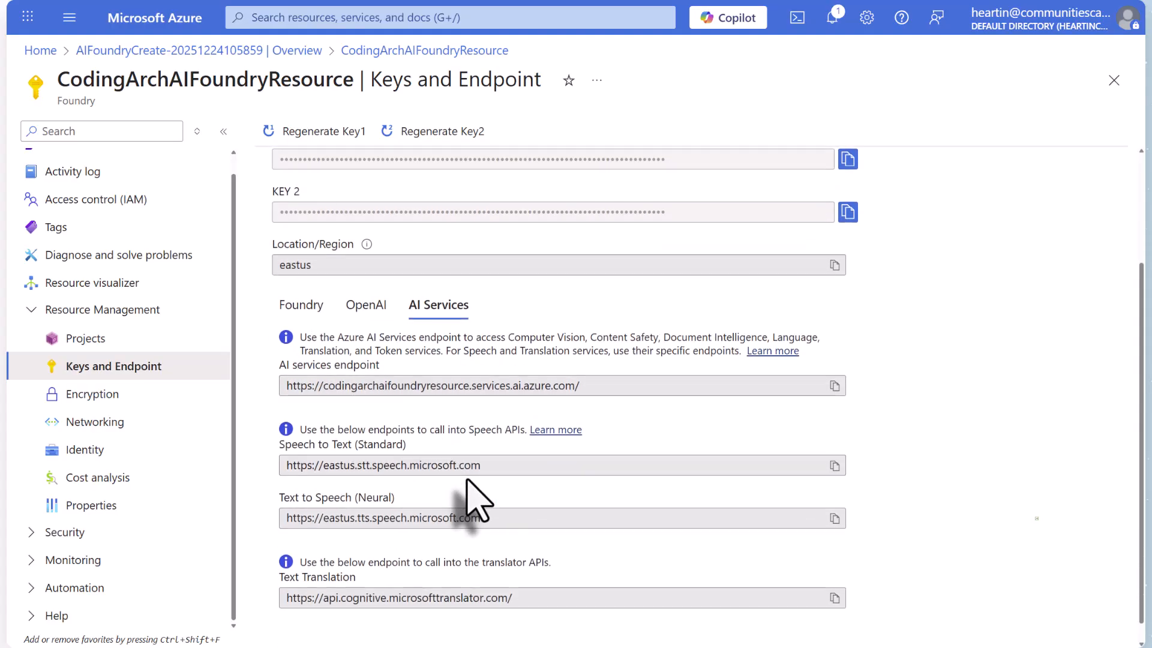
{"action": "scroll", "coordinate": [606, 510], "scroll_direction": "down", "scroll_amount": 1}
{"action": "scroll", "coordinate": [607, 543], "scroll_direction": "up", "scroll_amount": 2}
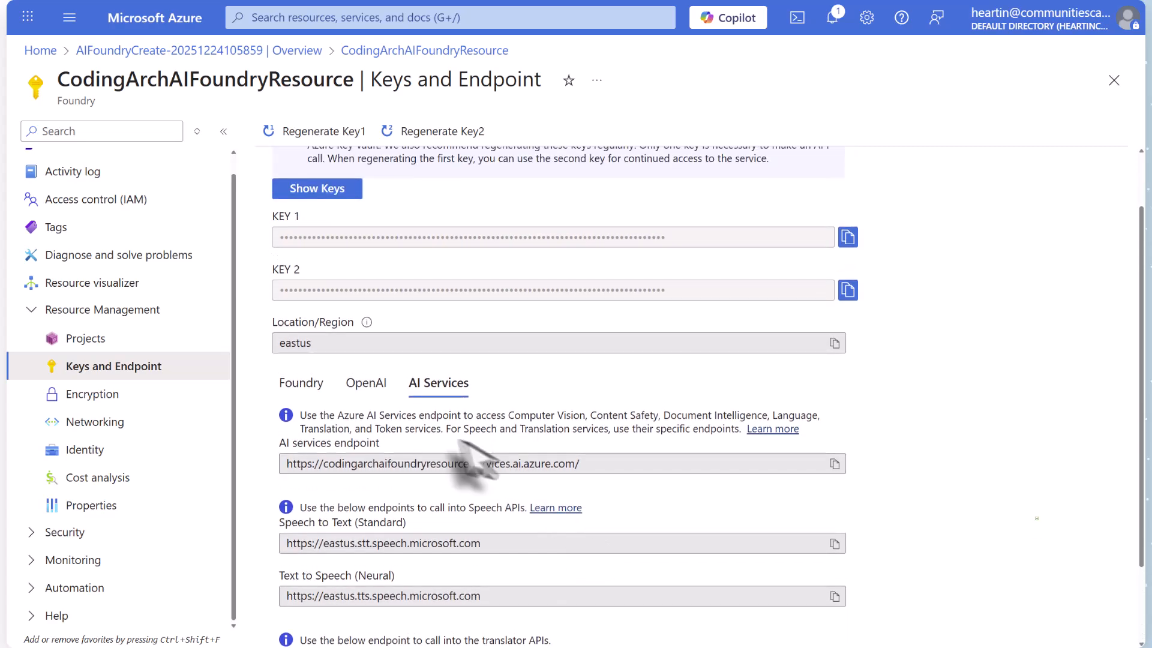
{"action": "left_click", "coordinate": [354, 377]}
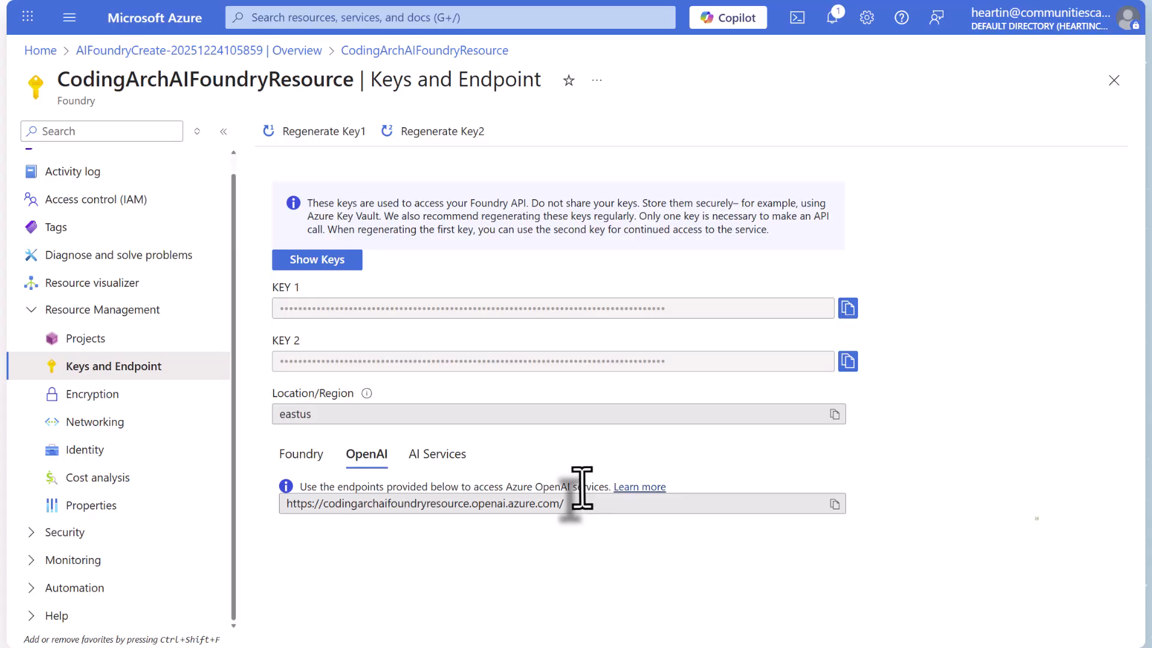
- Look through the resource's Encryption, Networking, Identity, Cost analysis and Properties pages
{"action": "left_click", "coordinate": [110, 399]}
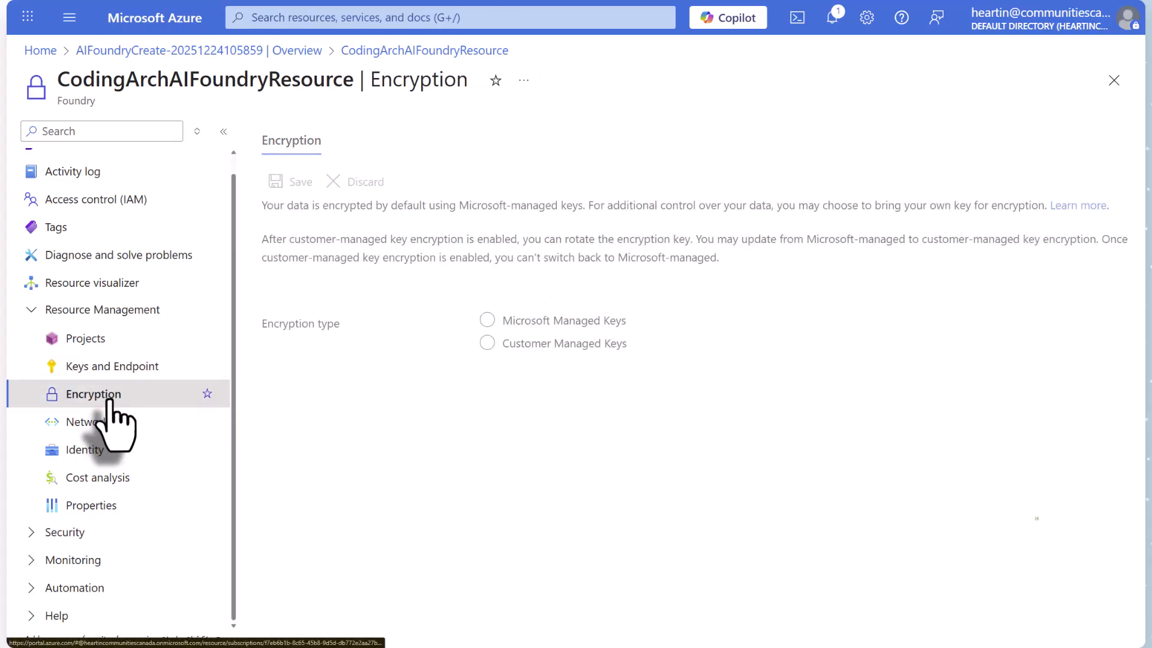
{"action": "left_click", "coordinate": [123, 423]}
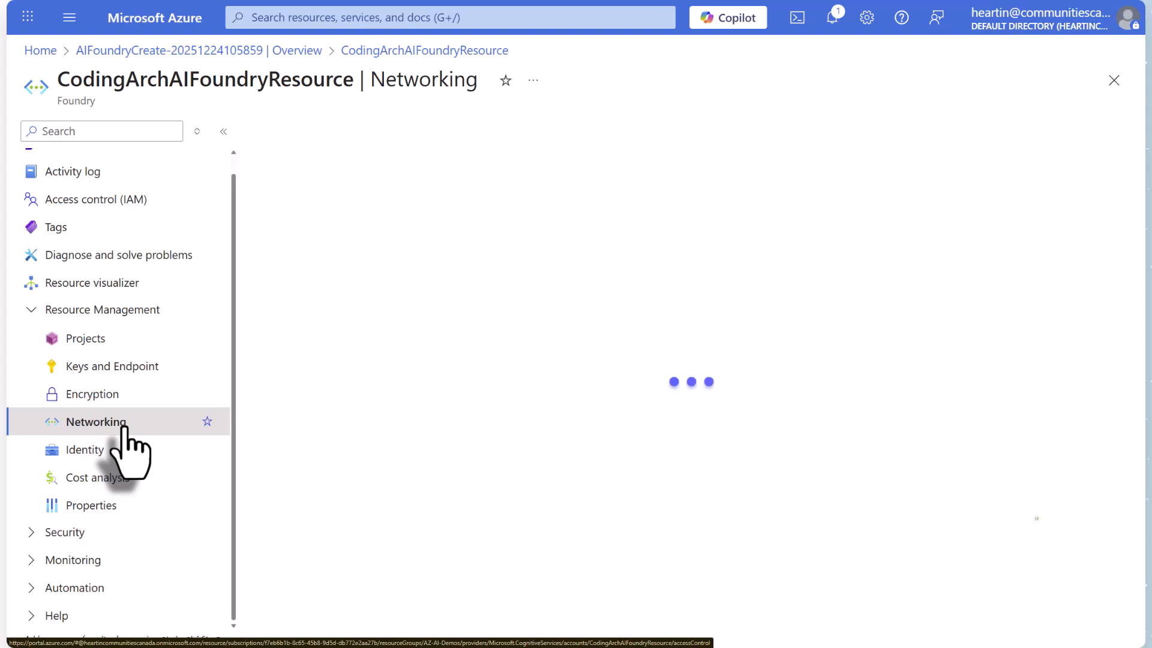
{"action": "left_click", "coordinate": [95, 453]}
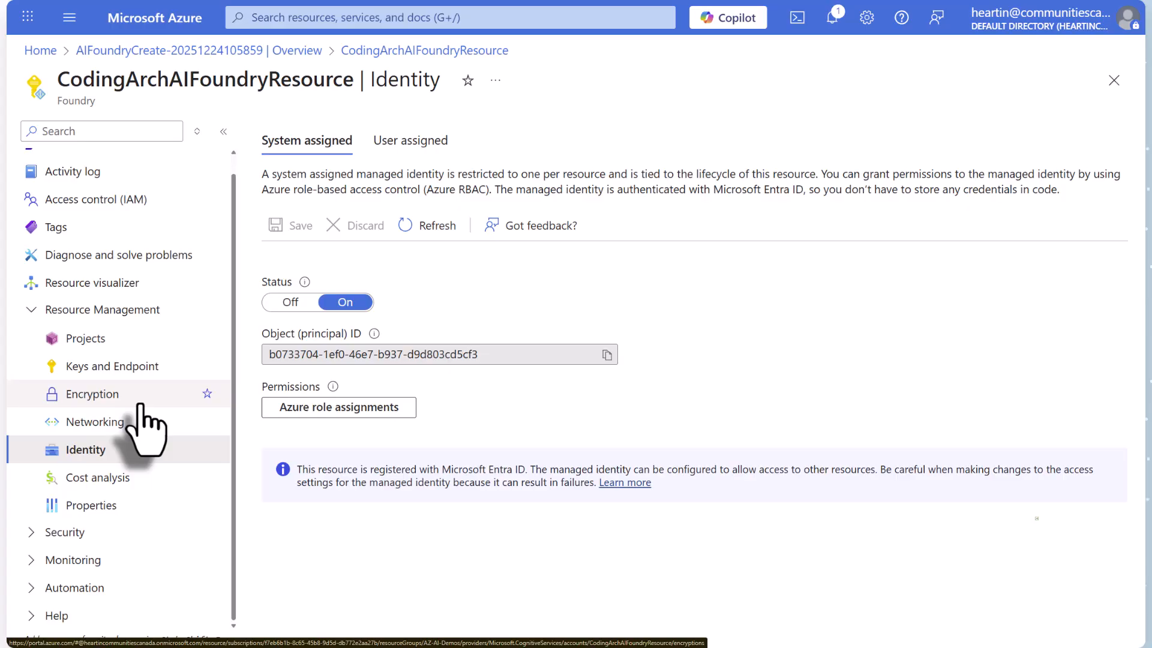
{"action": "left_click", "coordinate": [98, 480]}
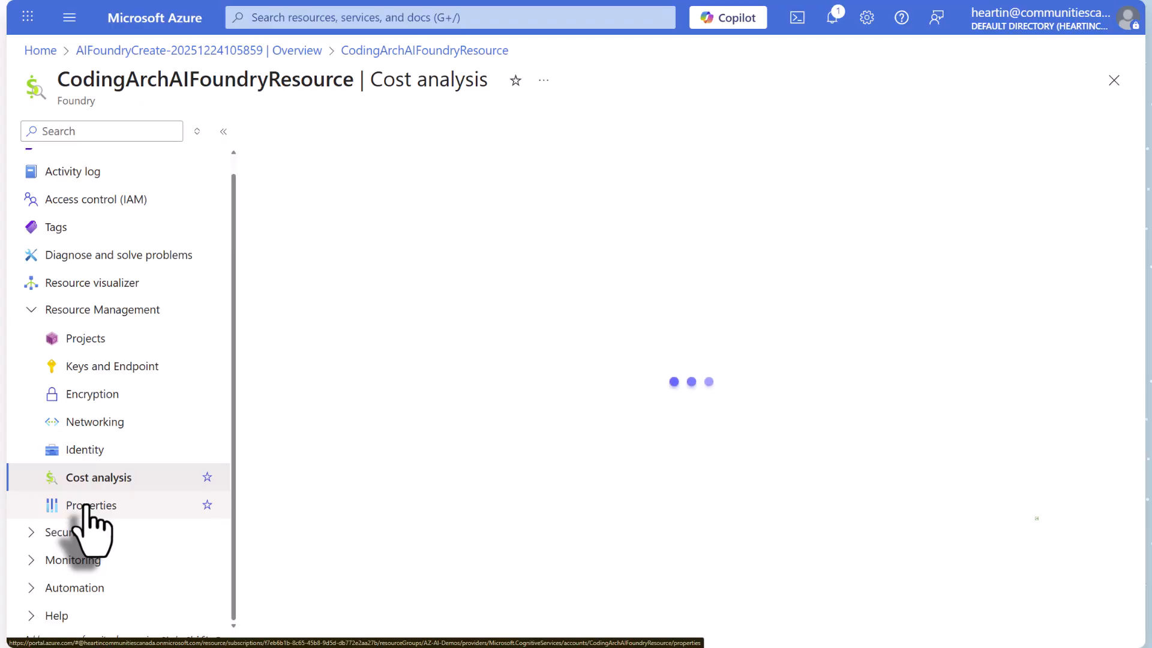
{"action": "left_click", "coordinate": [87, 507]}
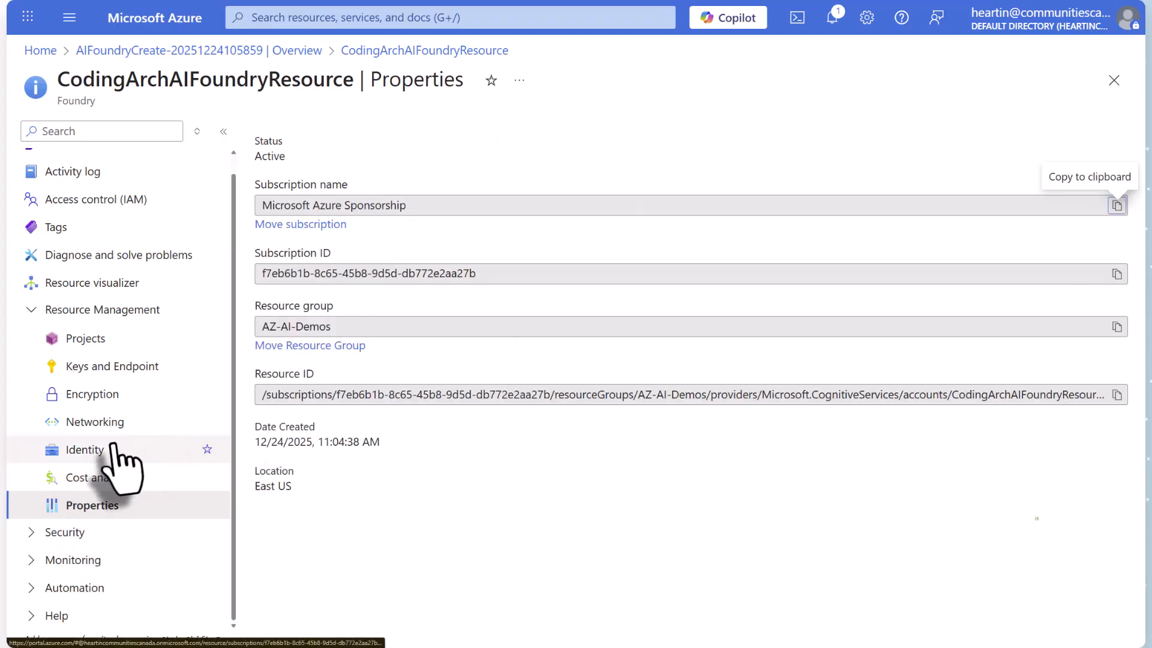
- Expand the resource's Security, Monitoring and Automation groups to see the options each one offers
{"action": "left_click", "coordinate": [66, 533]}
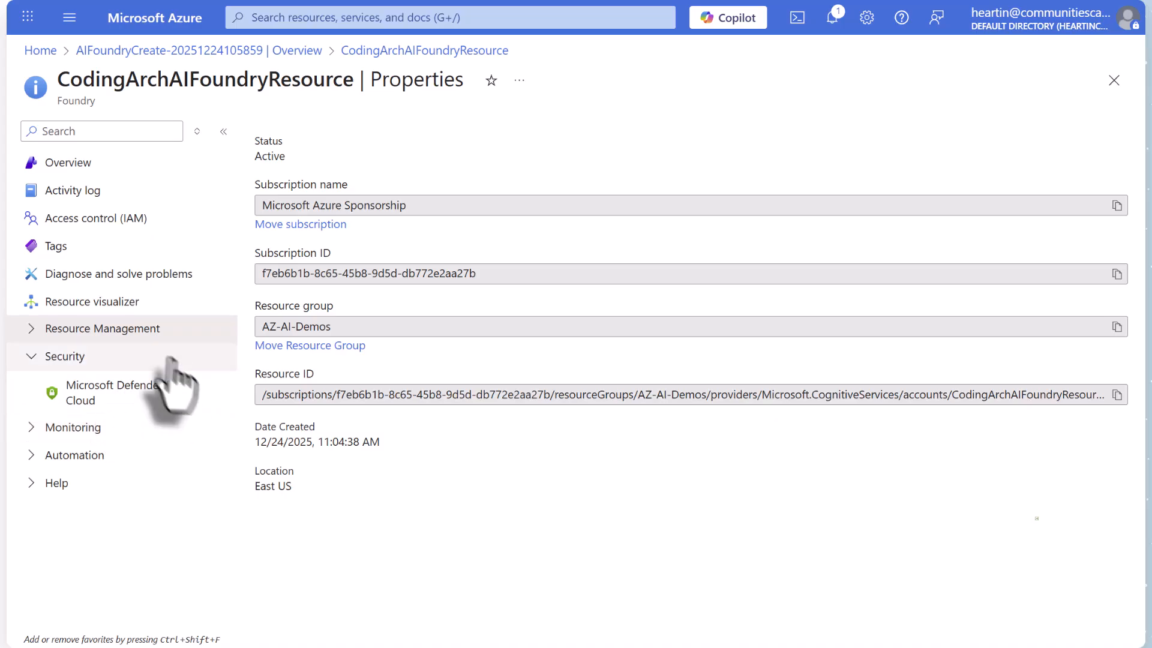
{"action": "left_click", "coordinate": [72, 428]}
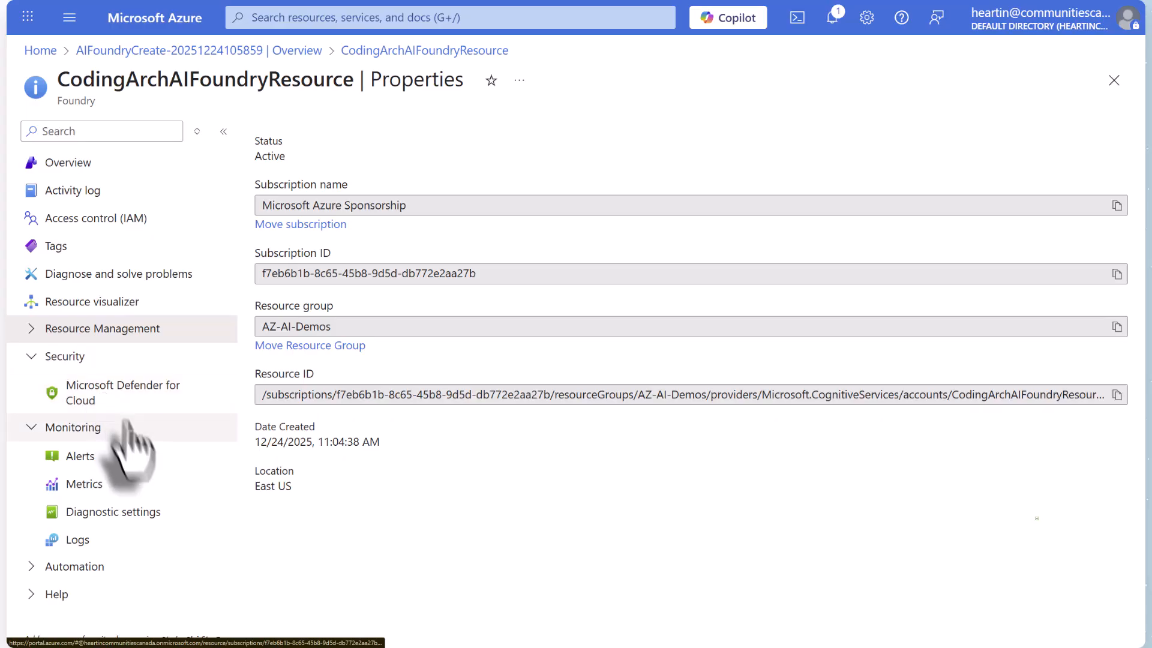
{"action": "left_click", "coordinate": [75, 566]}
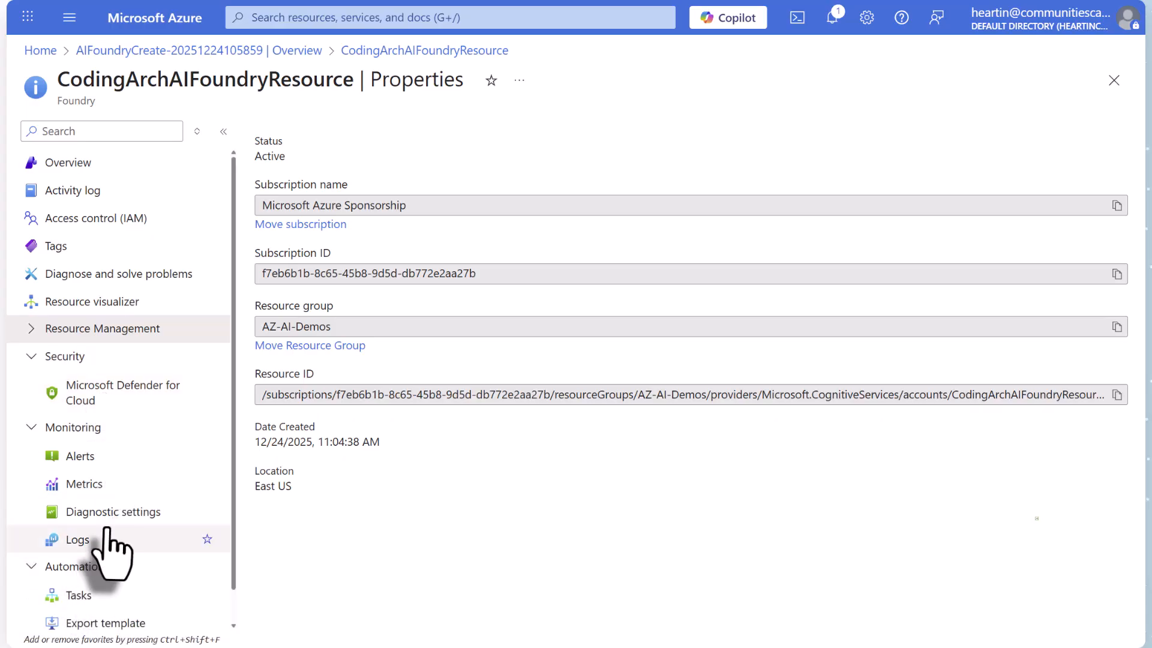
{"action": "scroll", "coordinate": [111, 544], "scroll_direction": "down", "scroll_amount": 1}
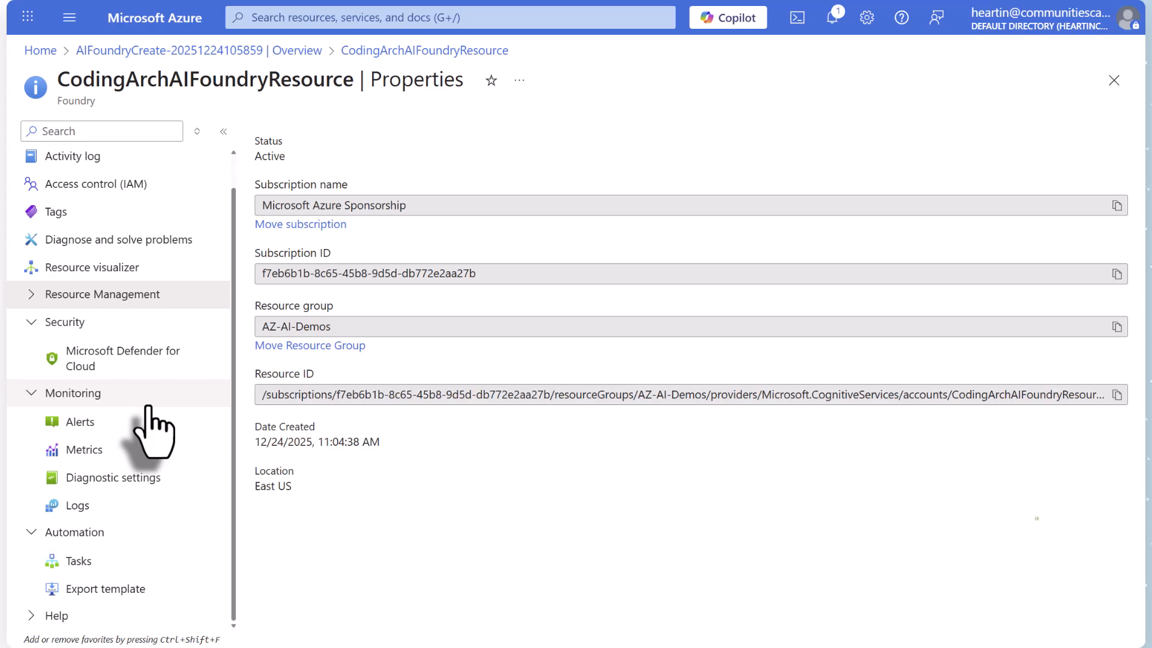
- Return to the Foundry resource's Overview page and switch to the Microsoft Foundry portal
{"action": "scroll", "coordinate": [150, 414], "scroll_direction": "up", "scroll_amount": 1}
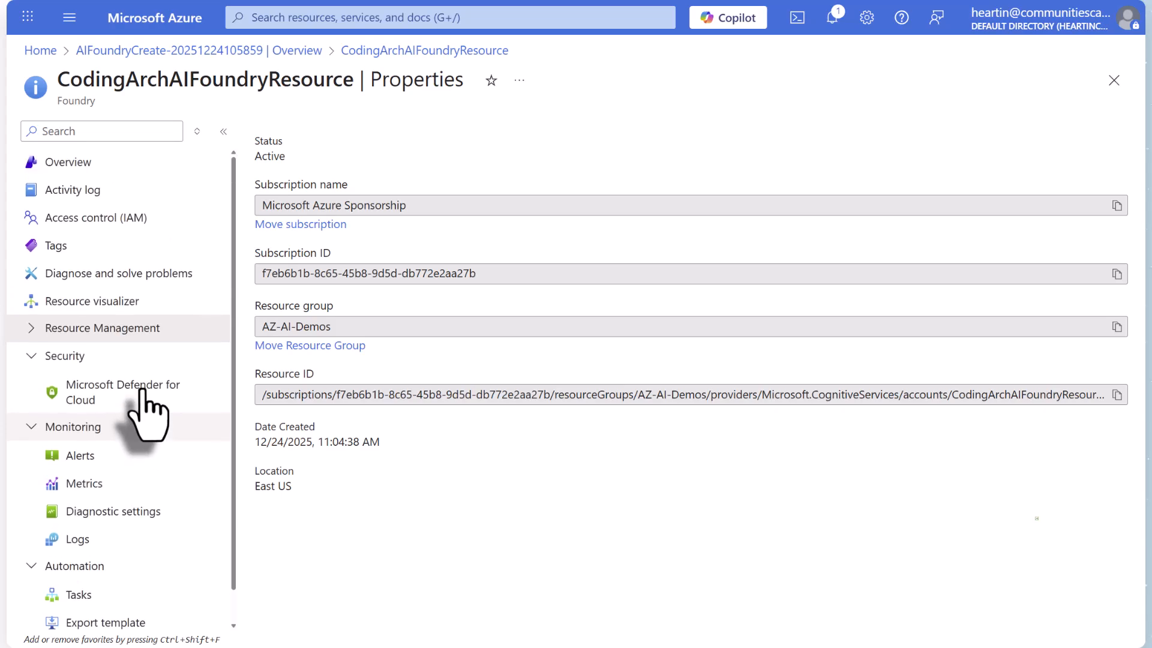
{"action": "left_click", "coordinate": [72, 168]}
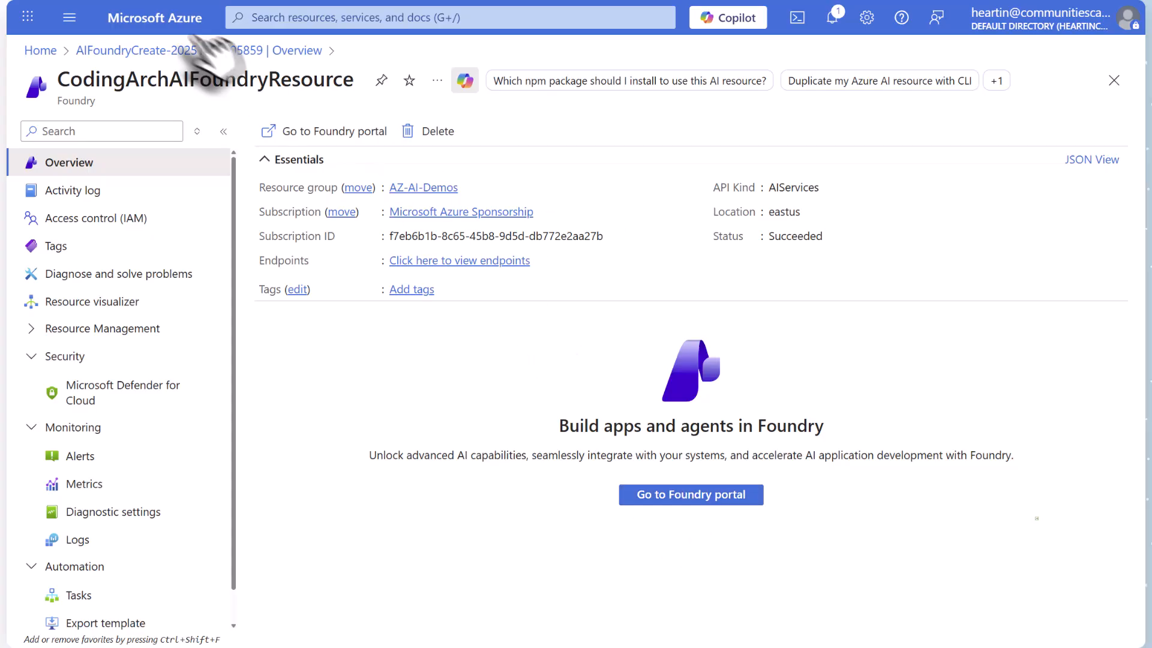
{"action": "left_click", "coordinate": [231, 5]}
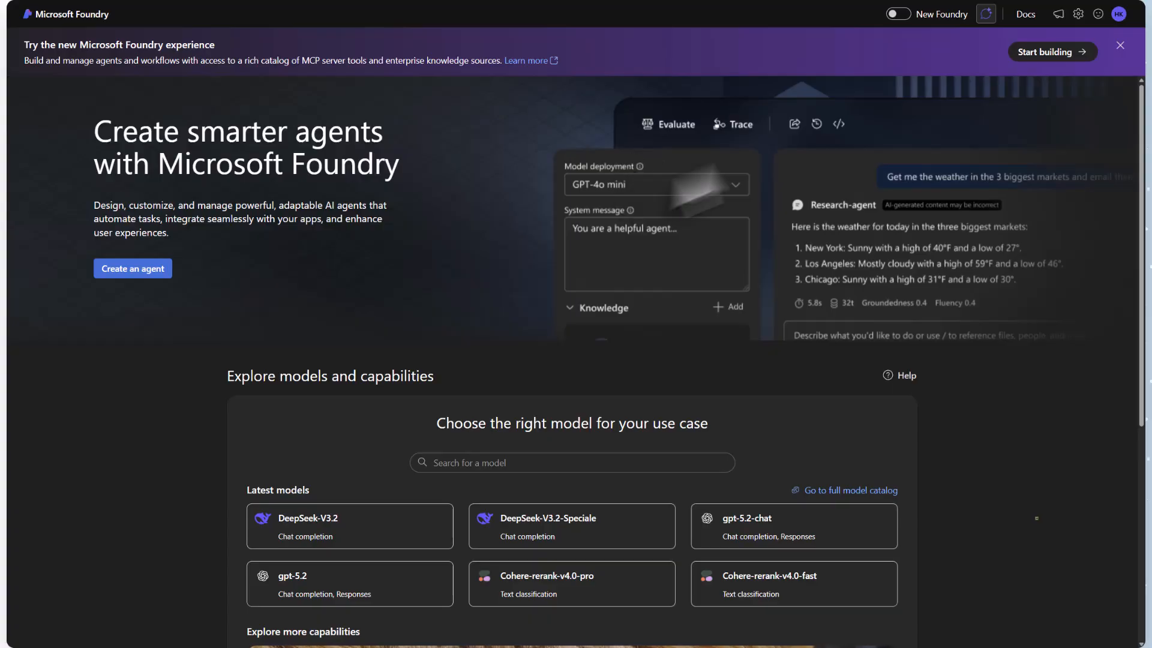
- Turn on the New Foundry experience and continue with the codarc-proj-default project
{"action": "left_click", "coordinate": [900, 16]}
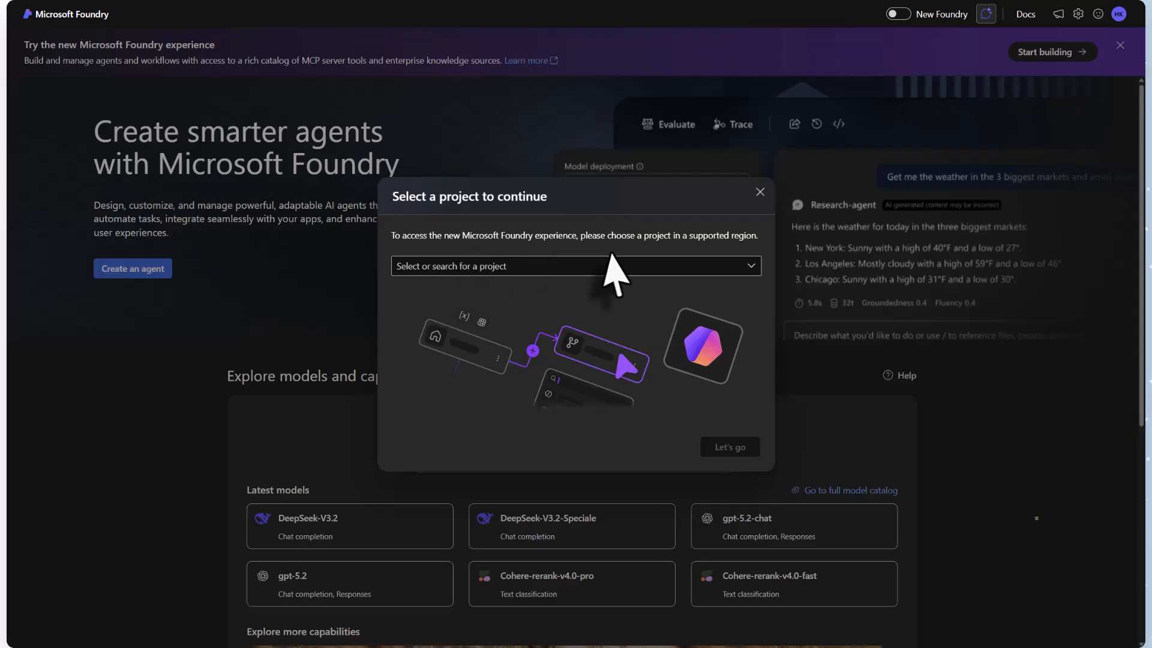
{"action": "left_click", "coordinate": [590, 266]}
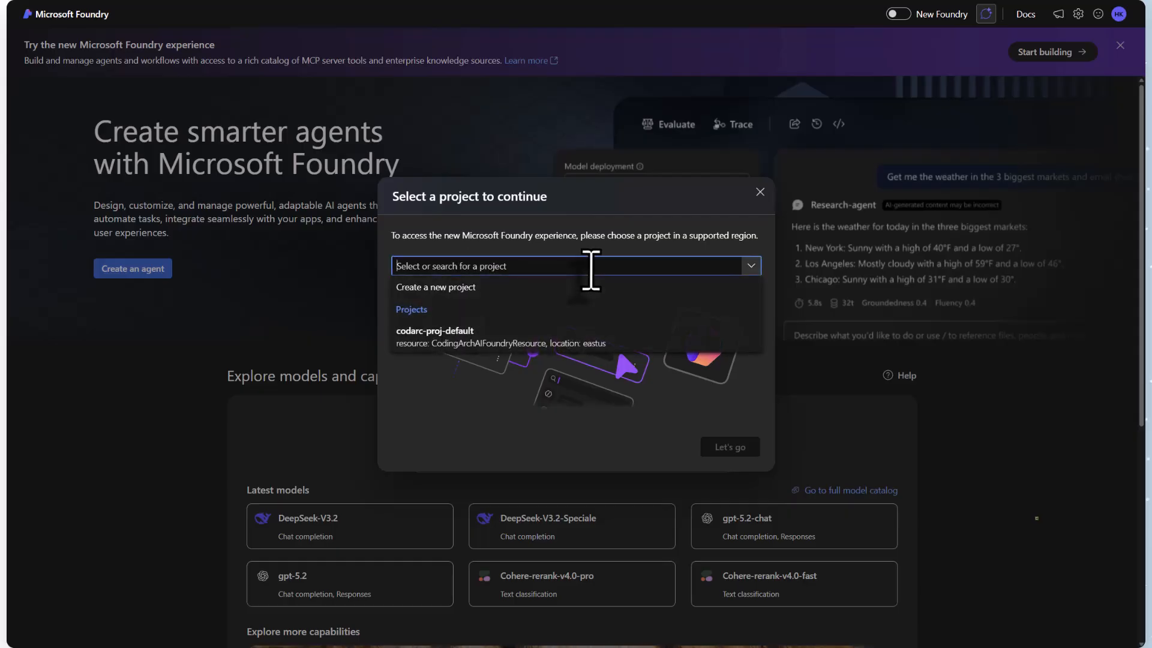
{"action": "left_click", "coordinate": [436, 345]}
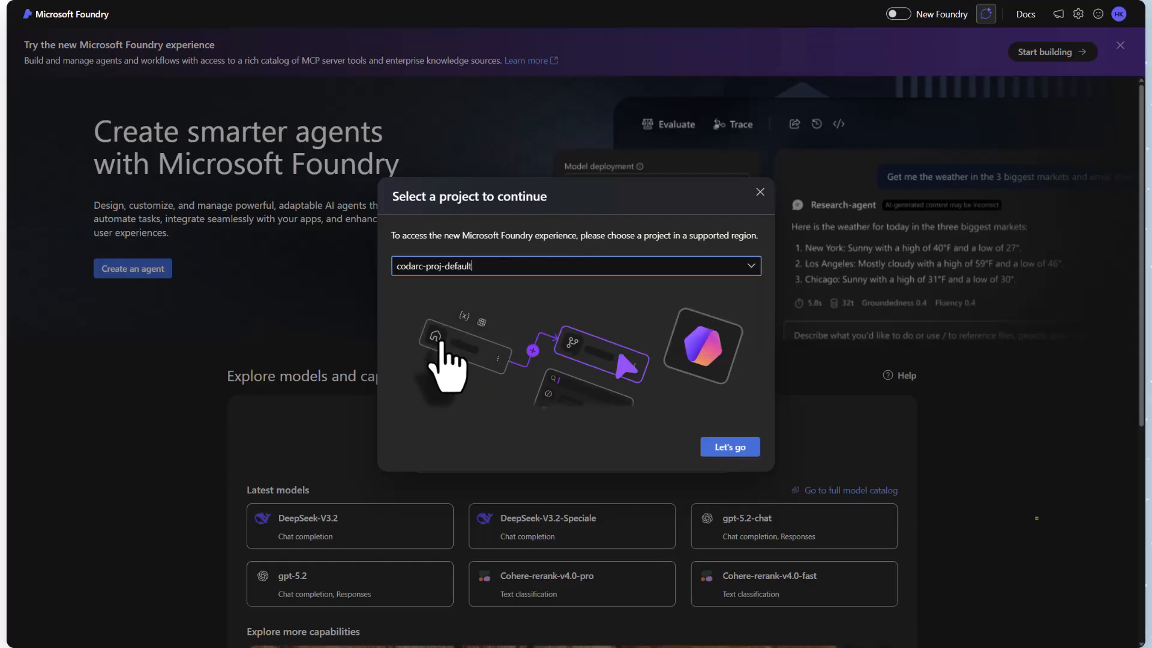
{"action": "left_click", "coordinate": [719, 454]}
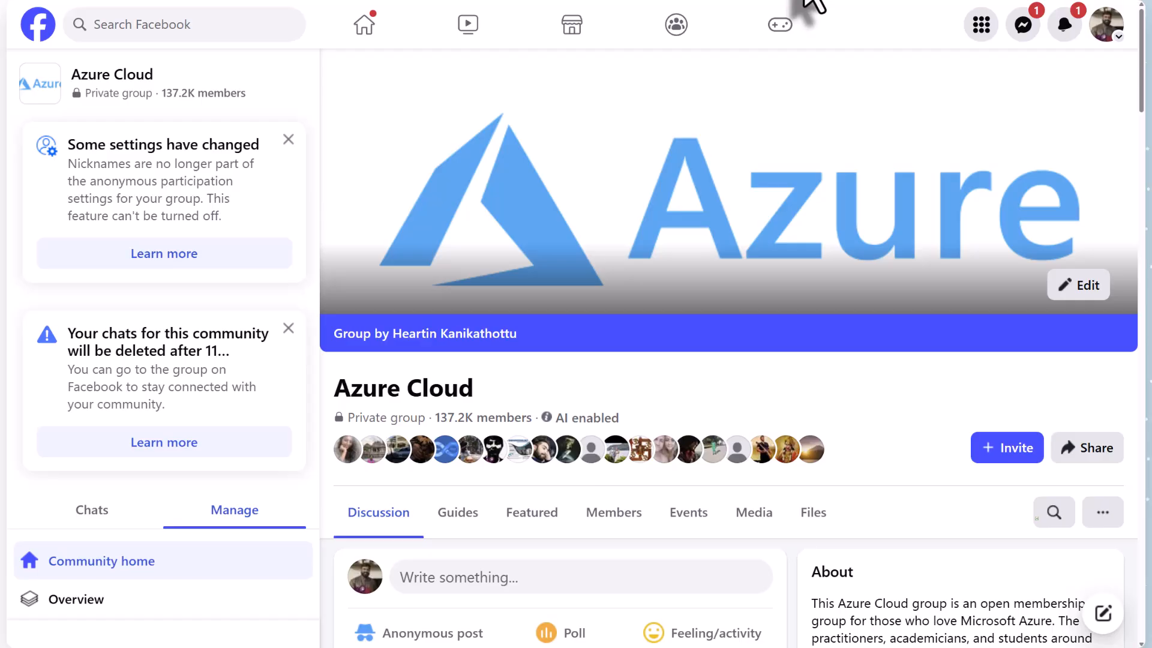
- Switch to the Buddy Cult community site and look through its BCKE General Chat, BCKE library and BC Lounge Events spaces
{"action": "mouse_move", "coordinate": [810, 2]}
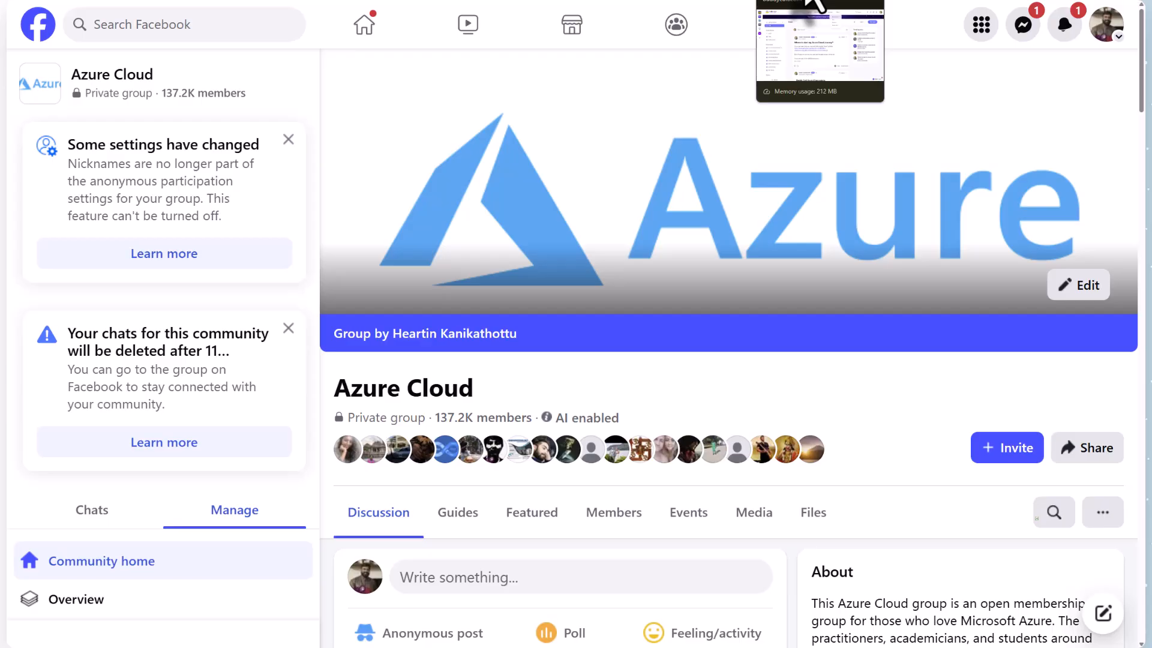
{"action": "left_click", "coordinate": [808, 1]}
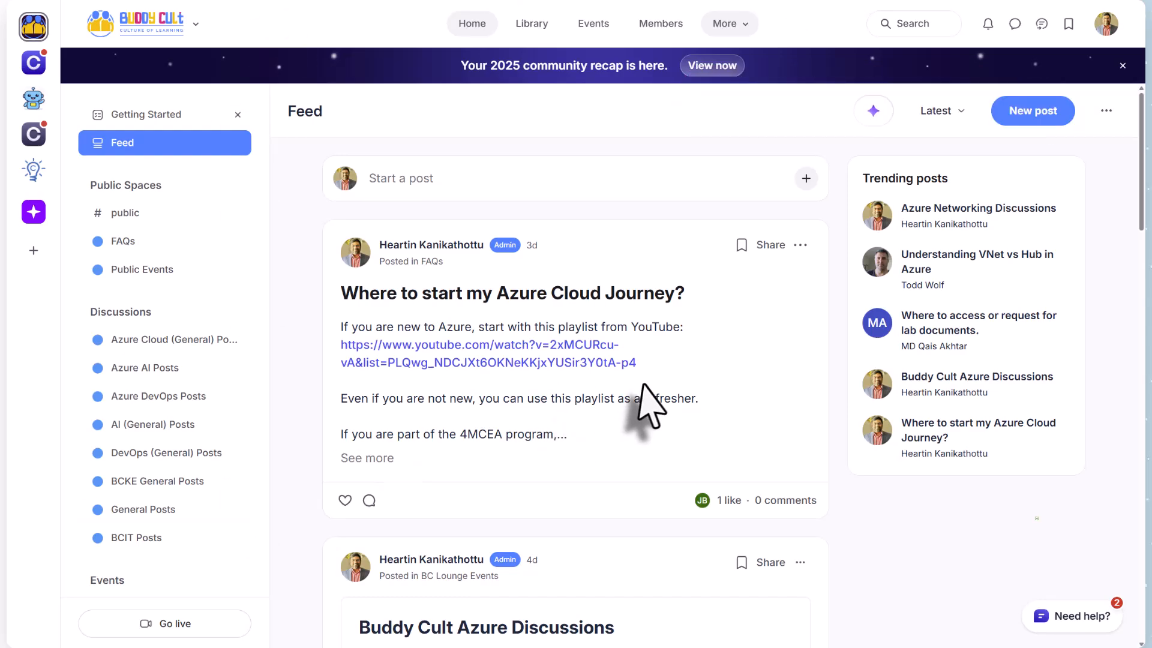
{"action": "scroll", "coordinate": [99, 396], "scroll_direction": "down", "scroll_amount": 7}
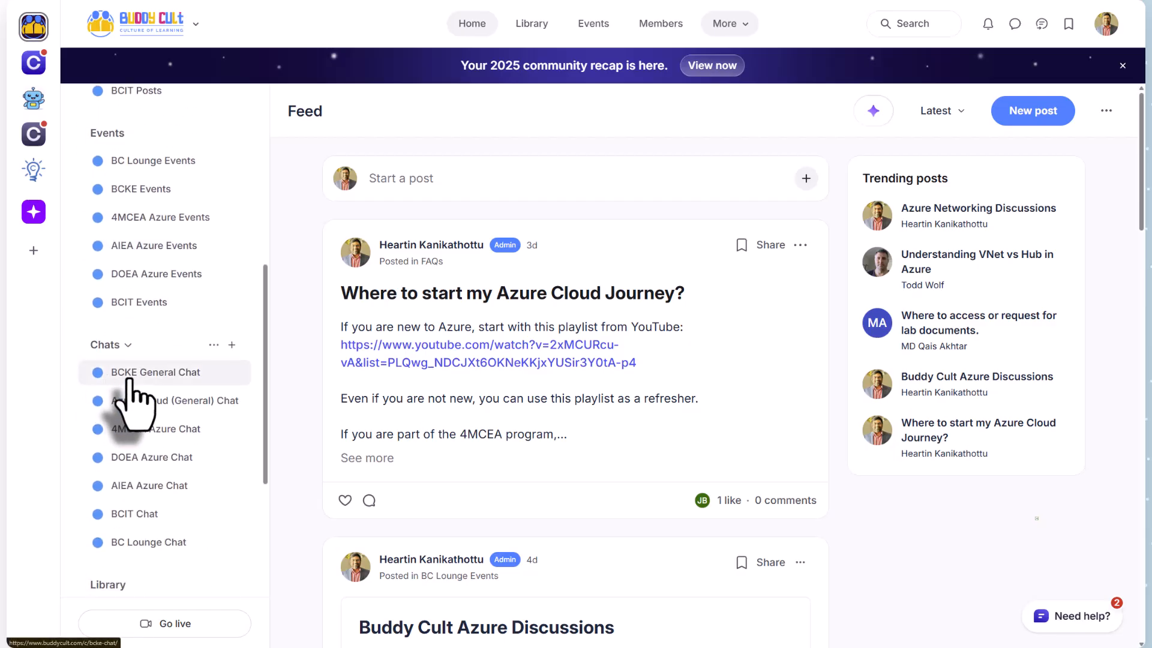
{"action": "left_click", "coordinate": [133, 381]}
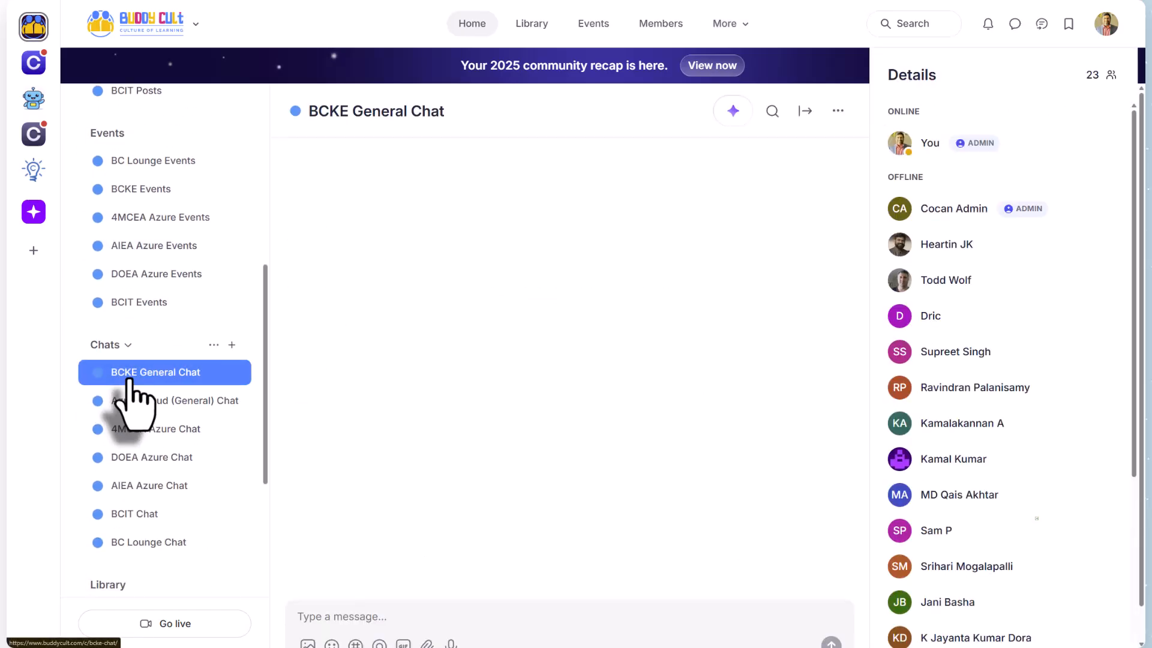
{"action": "scroll", "coordinate": [133, 396], "scroll_direction": "down", "scroll_amount": 3}
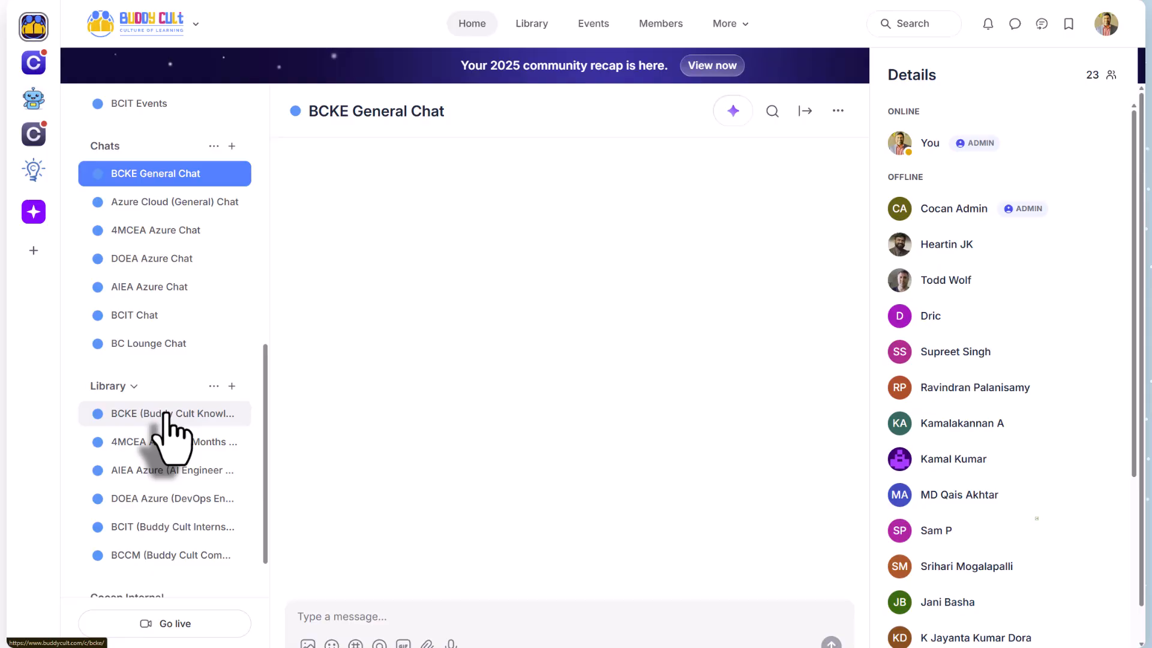
{"action": "left_click", "coordinate": [170, 414]}
{"action": "scroll", "coordinate": [160, 336], "scroll_direction": "up", "scroll_amount": 5}
{"action": "left_click", "coordinate": [161, 311]}
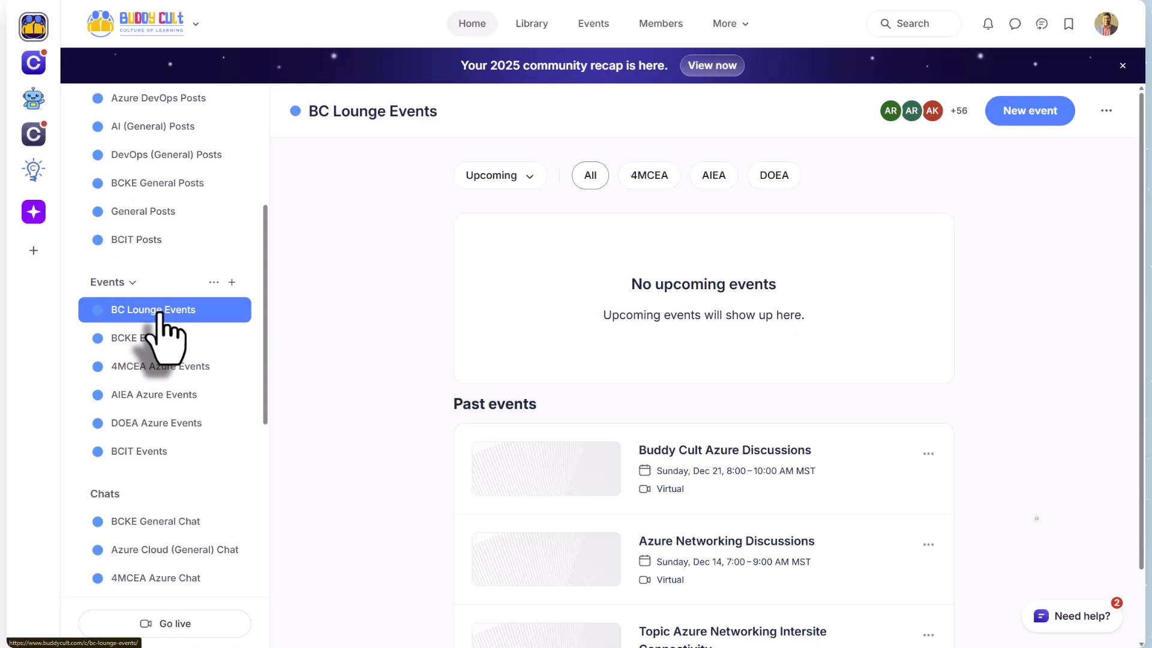
{"action": "scroll", "coordinate": [136, 267], "scroll_direction": "up", "scroll_amount": 1}
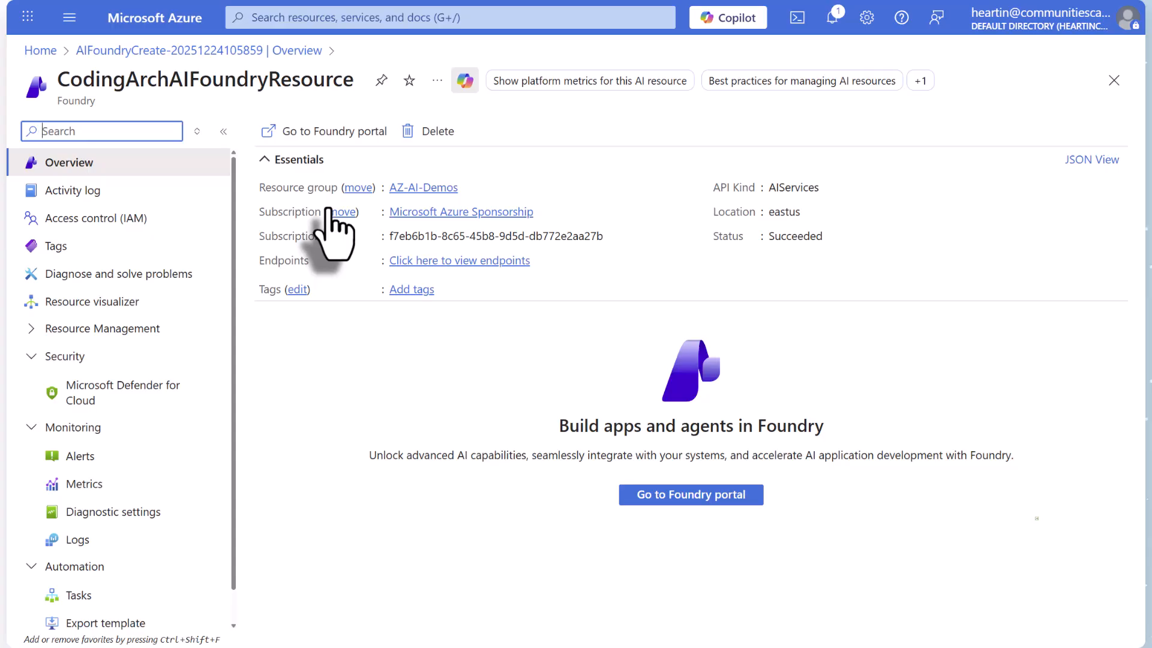
- Back in the Azure portal, look through Microsoft Foundry's service list, including the Use with Foundry, More services and Classic AI services groups
{"action": "scroll", "coordinate": [111, 414], "scroll_direction": "down", "scroll_amount": 1}
{"action": "scroll", "coordinate": [120, 407], "scroll_direction": "up", "scroll_amount": 1}
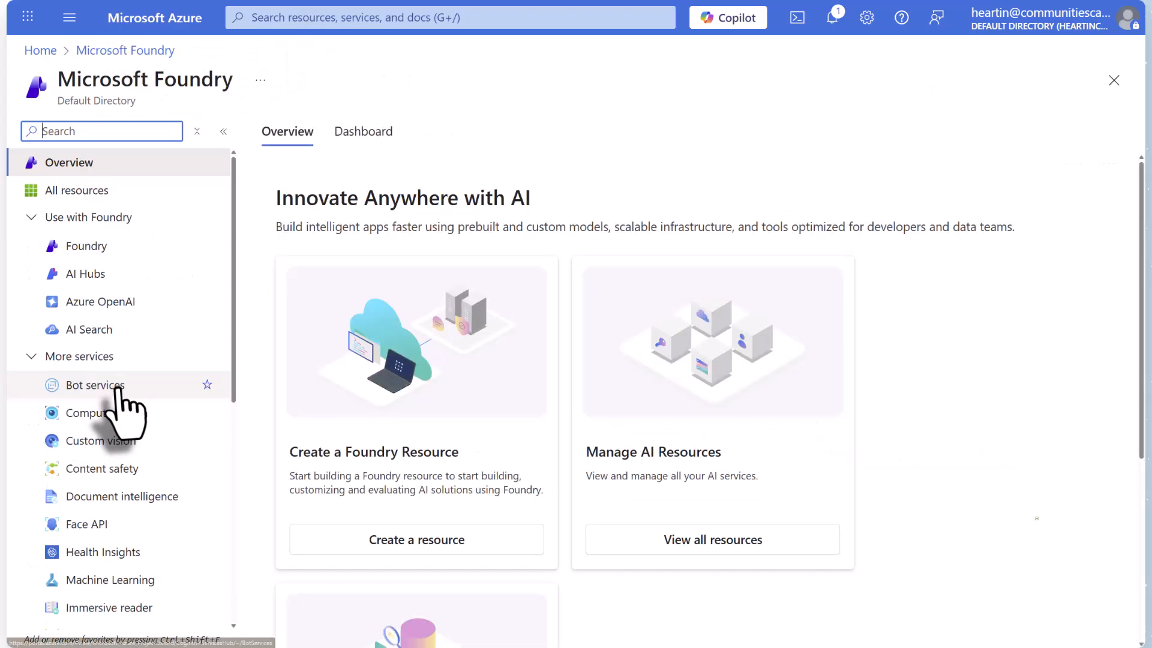
{"action": "scroll", "coordinate": [121, 408], "scroll_direction": "down", "scroll_amount": 5}
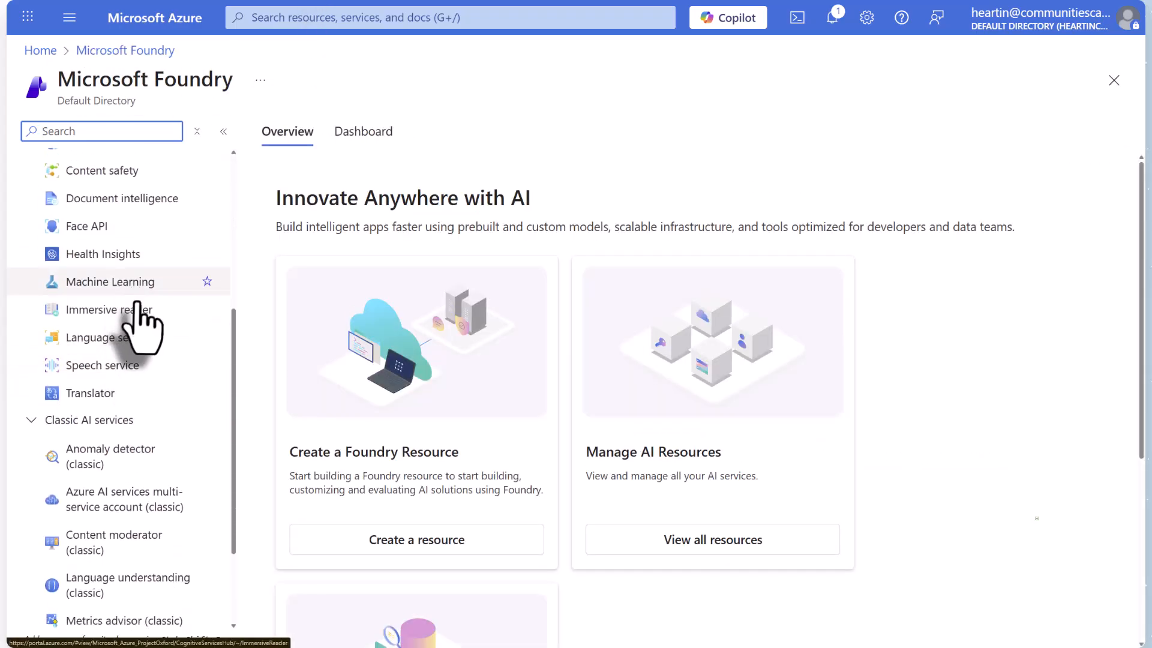
{"action": "scroll", "coordinate": [137, 336], "scroll_direction": "down", "scroll_amount": 2}
{"action": "scroll", "coordinate": [136, 438], "scroll_direction": "up", "scroll_amount": 7}
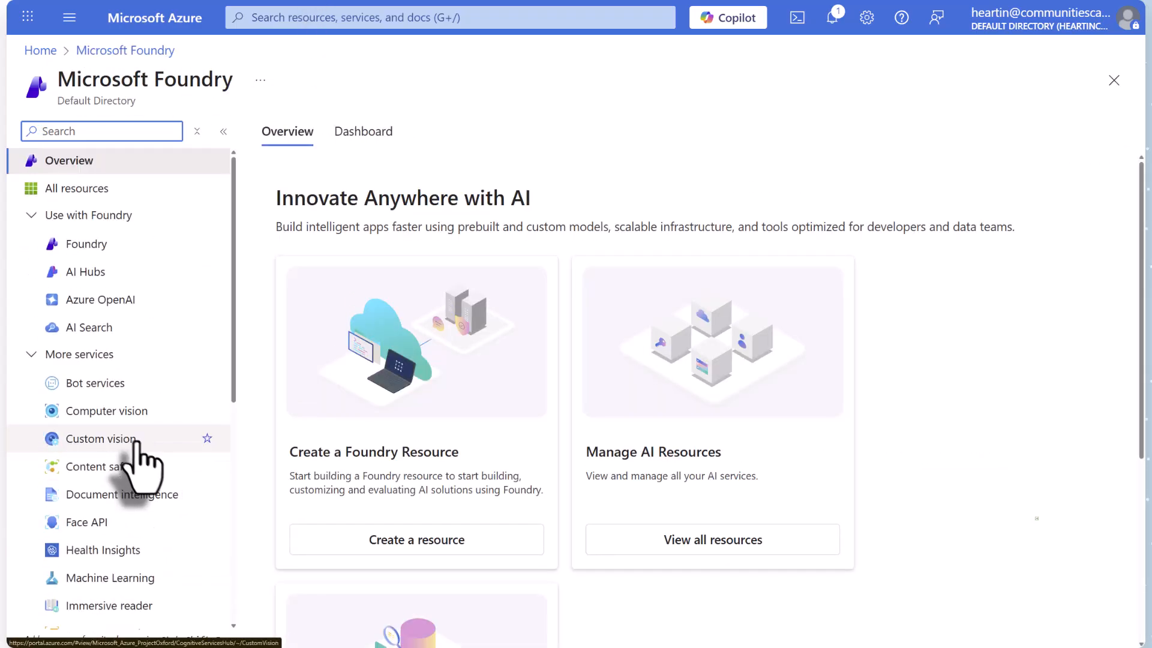